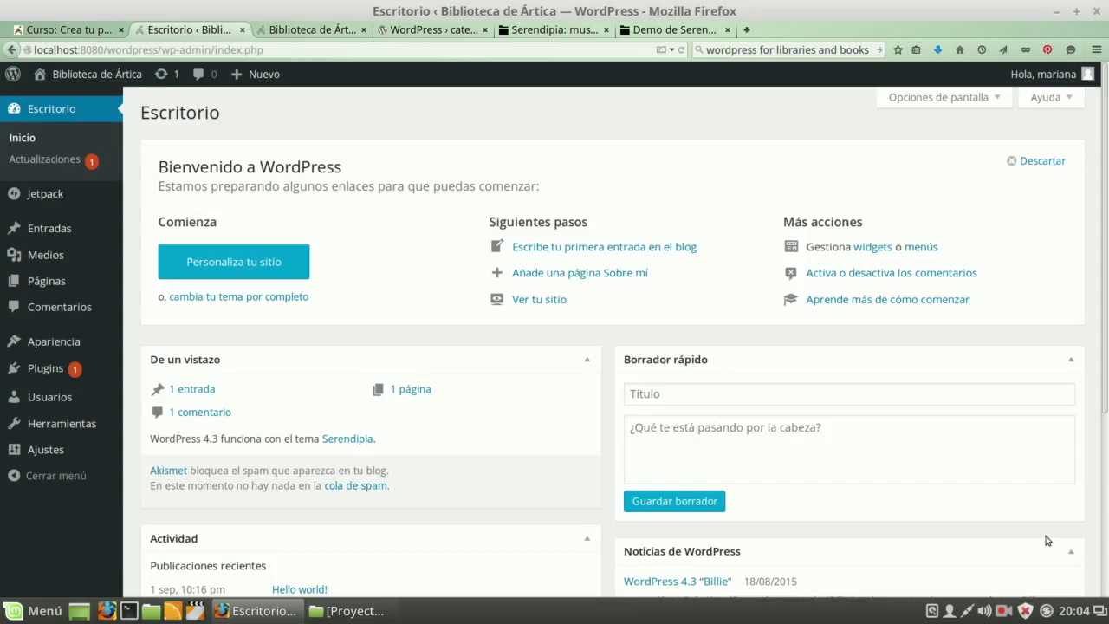
# Open the list of all pages and examine the quick-edit status and template options of Sample Page without saving changes
pyautogui.moveTo(47, 284)
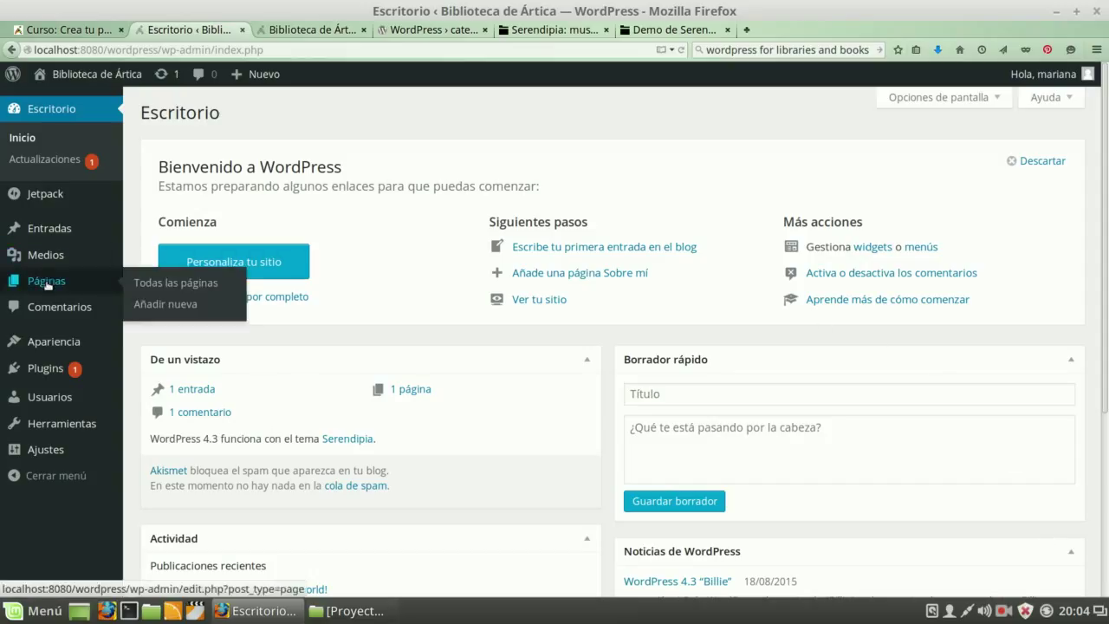
pyautogui.click(157, 287)
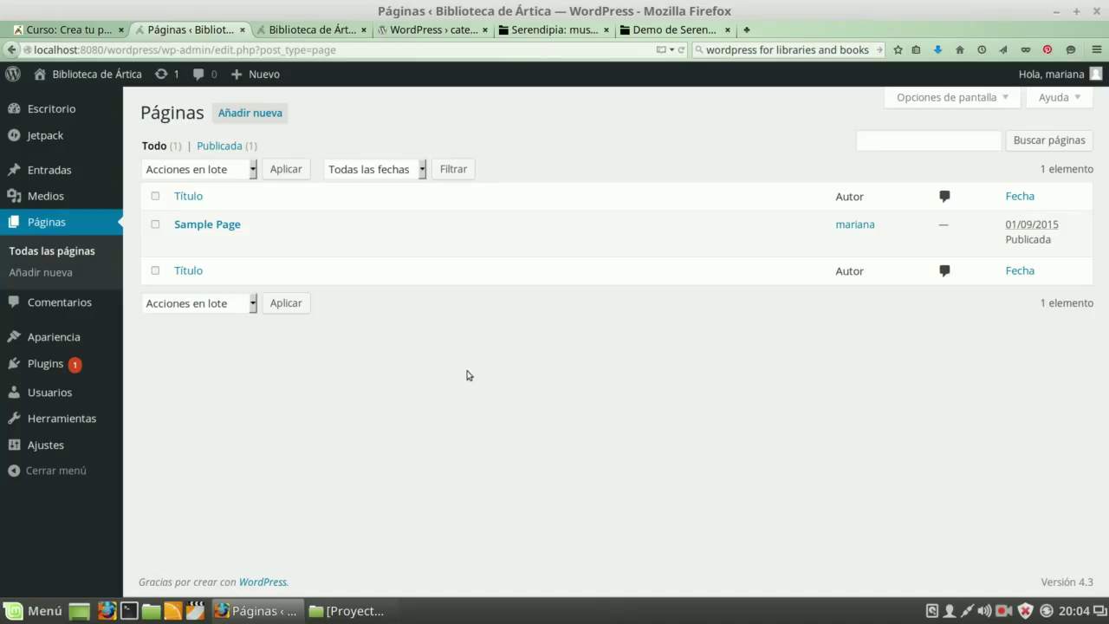
pyautogui.moveTo(353, 252)
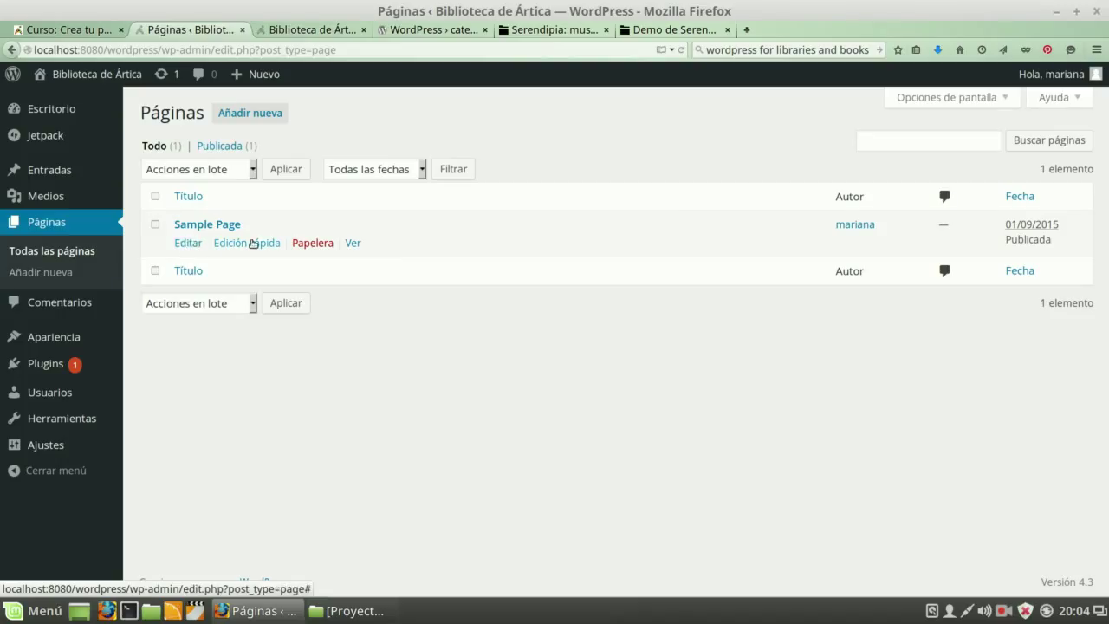
pyautogui.click(250, 242)
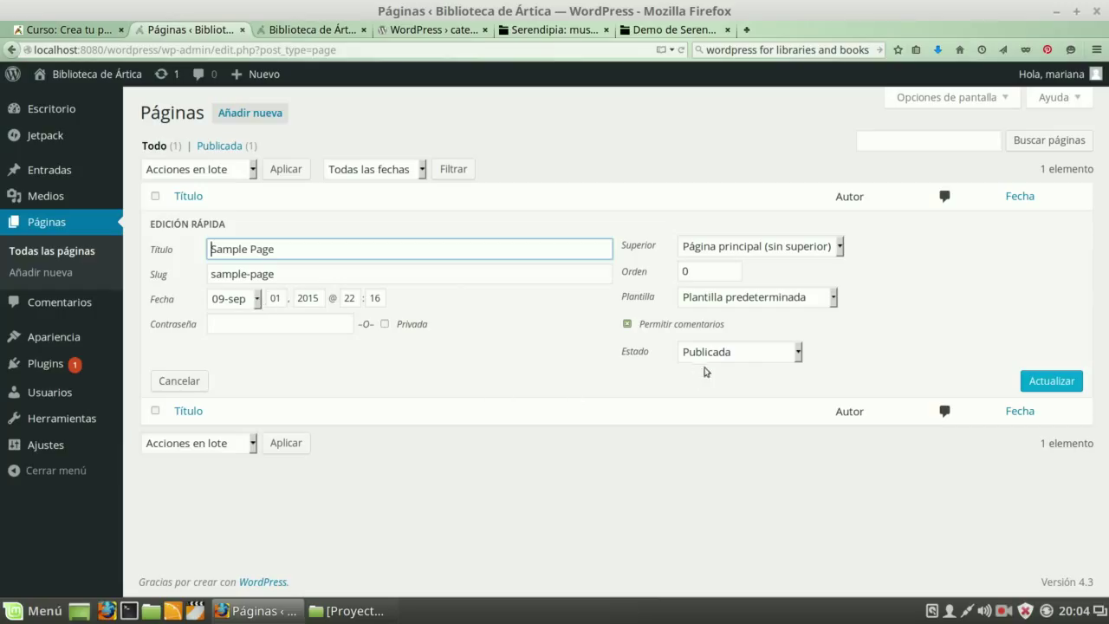
pyautogui.click(798, 350)
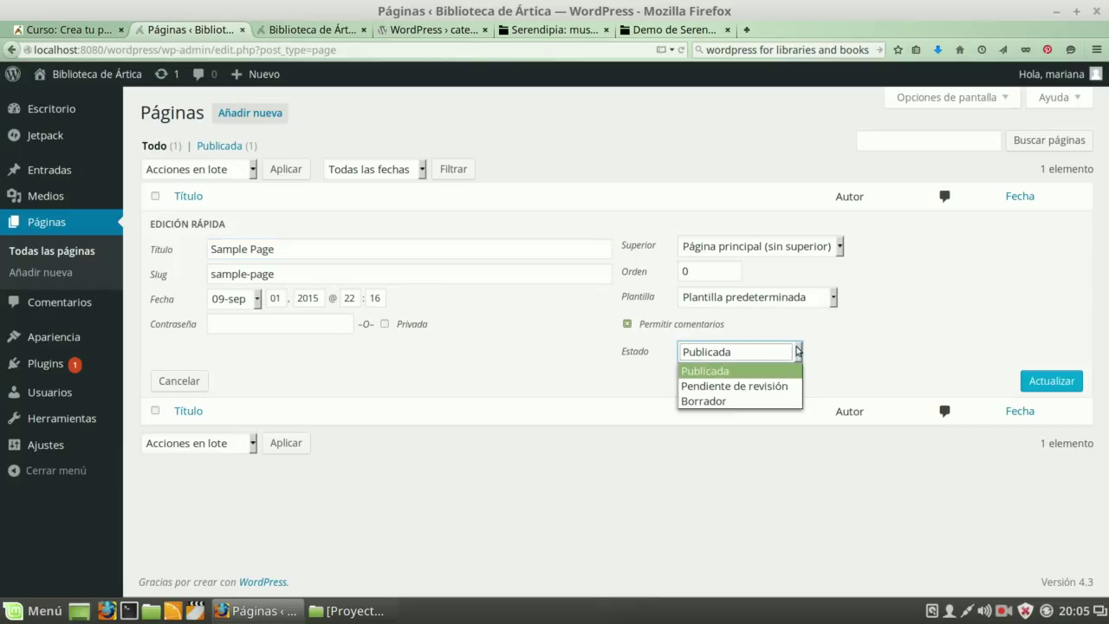
pyautogui.click(797, 350)
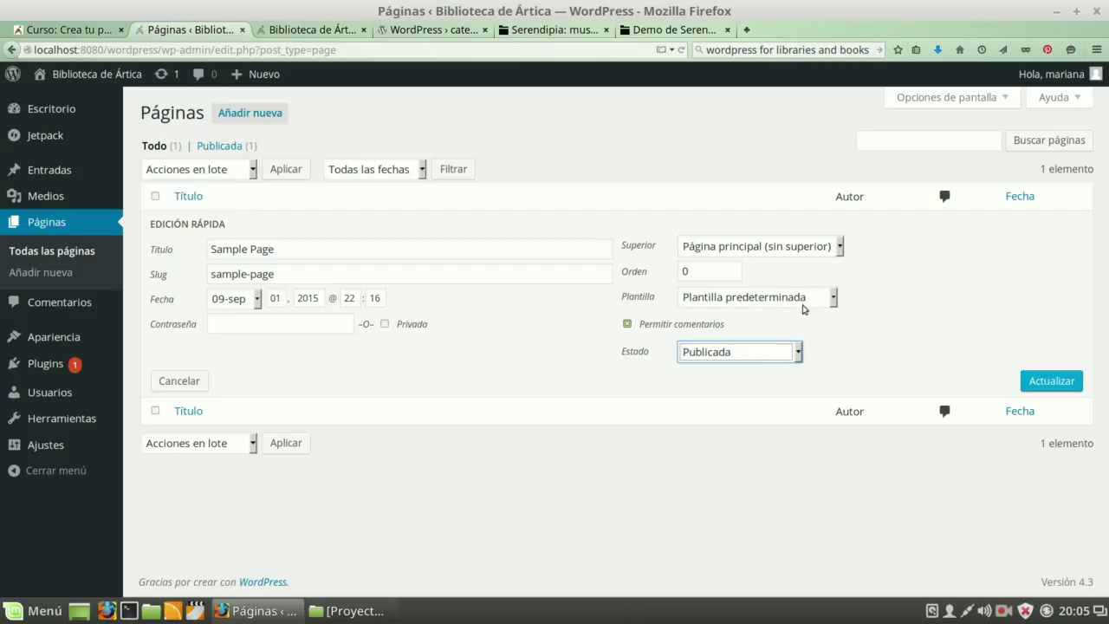
pyautogui.click(833, 299)
pyautogui.click(834, 300)
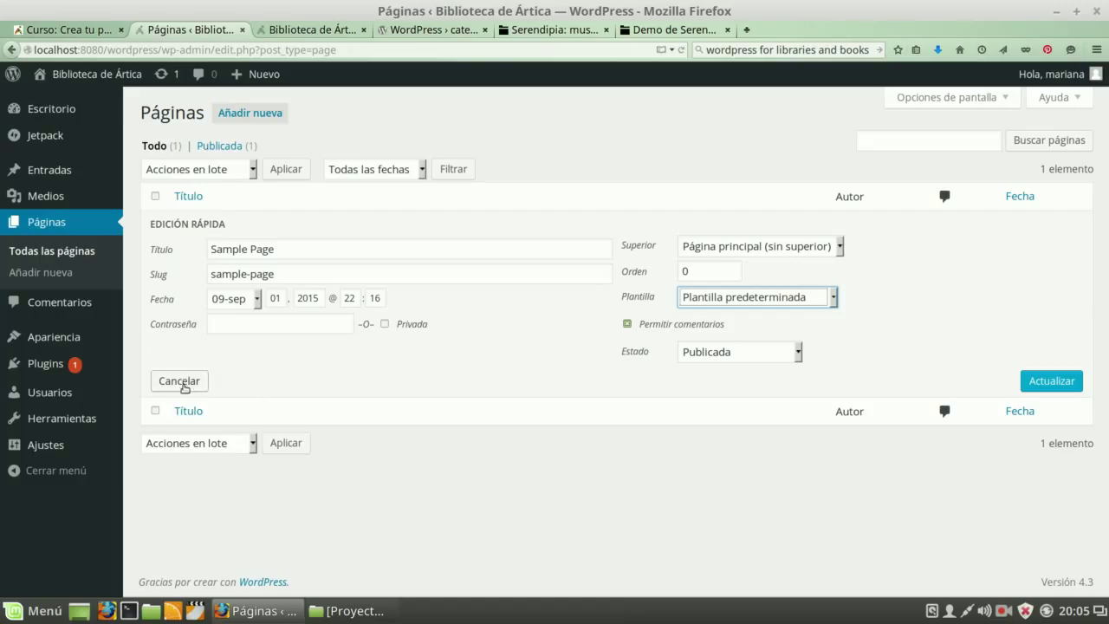
pyautogui.click(181, 384)
# View the published Sample Page in a separate tab, close that tab and move the page to the trash
pyautogui.moveTo(230, 239)
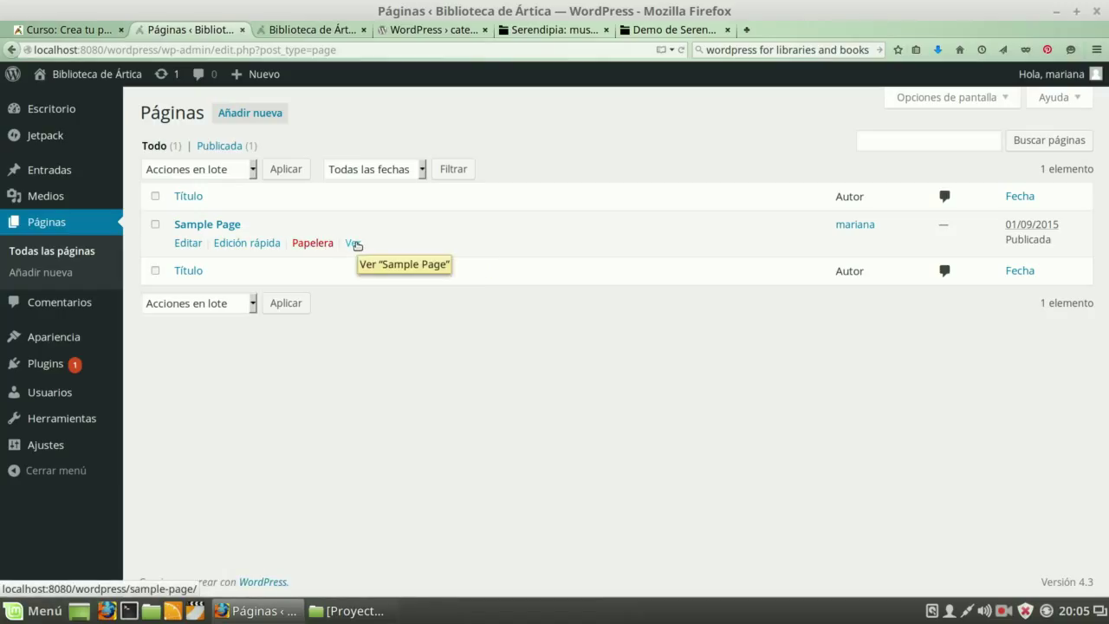
pyautogui.rightClick(357, 245)
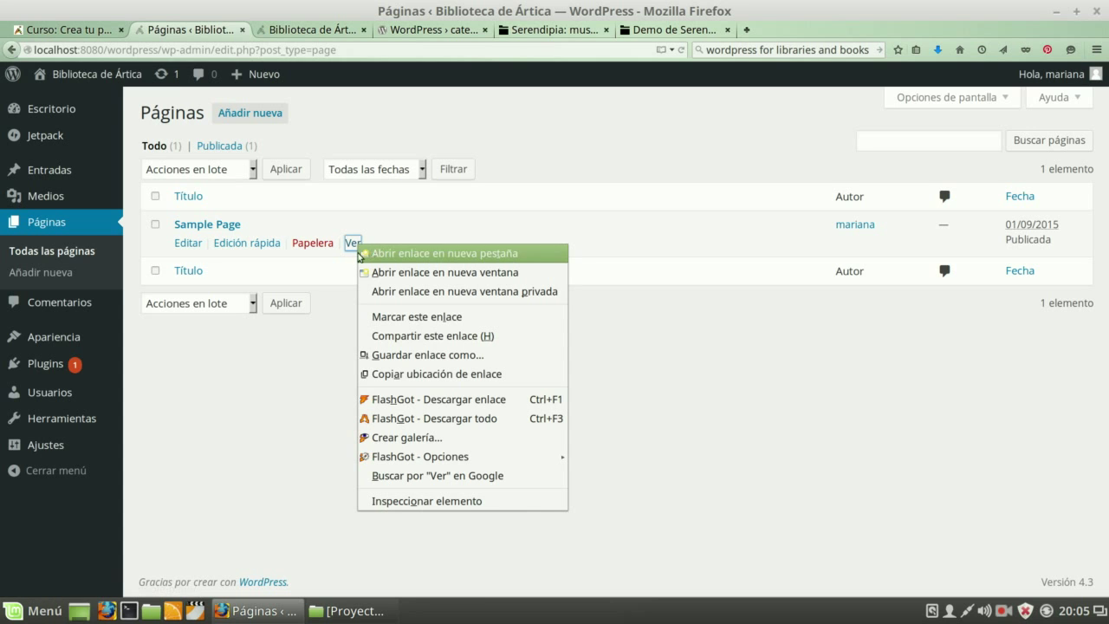
pyautogui.click(411, 254)
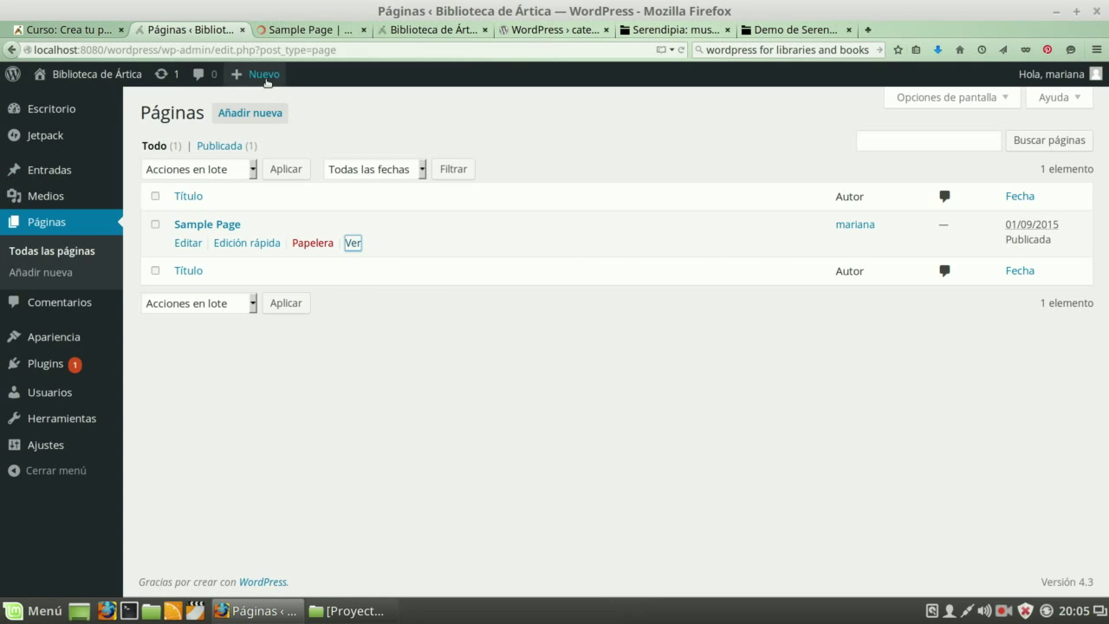
pyautogui.click(298, 33)
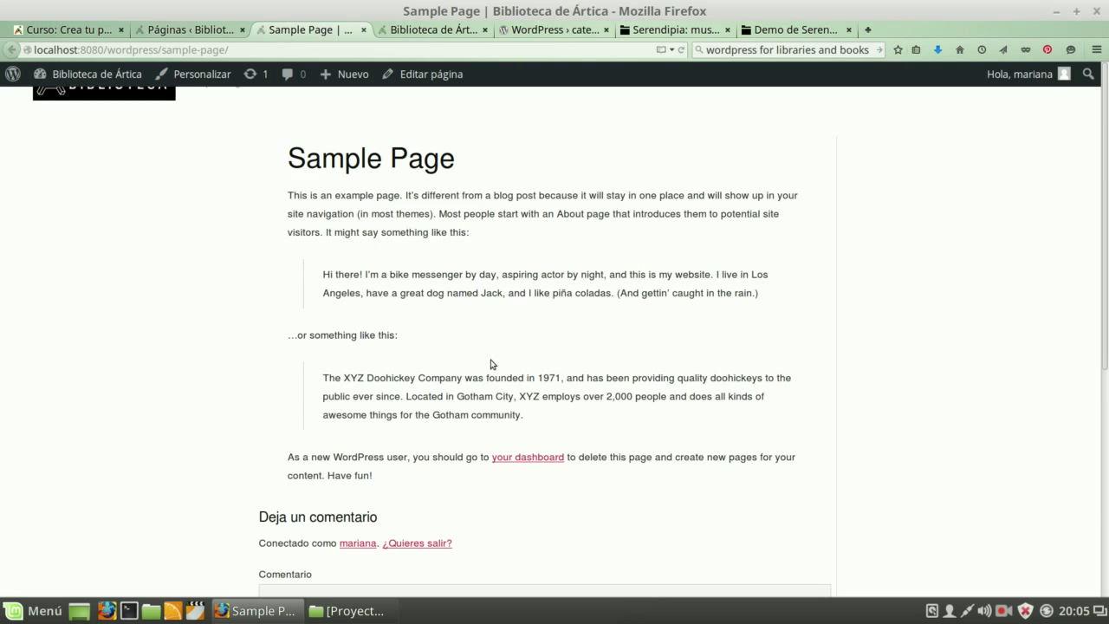
pyautogui.scroll(-4, 490, 364)
pyautogui.scroll(4, 485, 366)
pyautogui.scroll(-2, 475, 328)
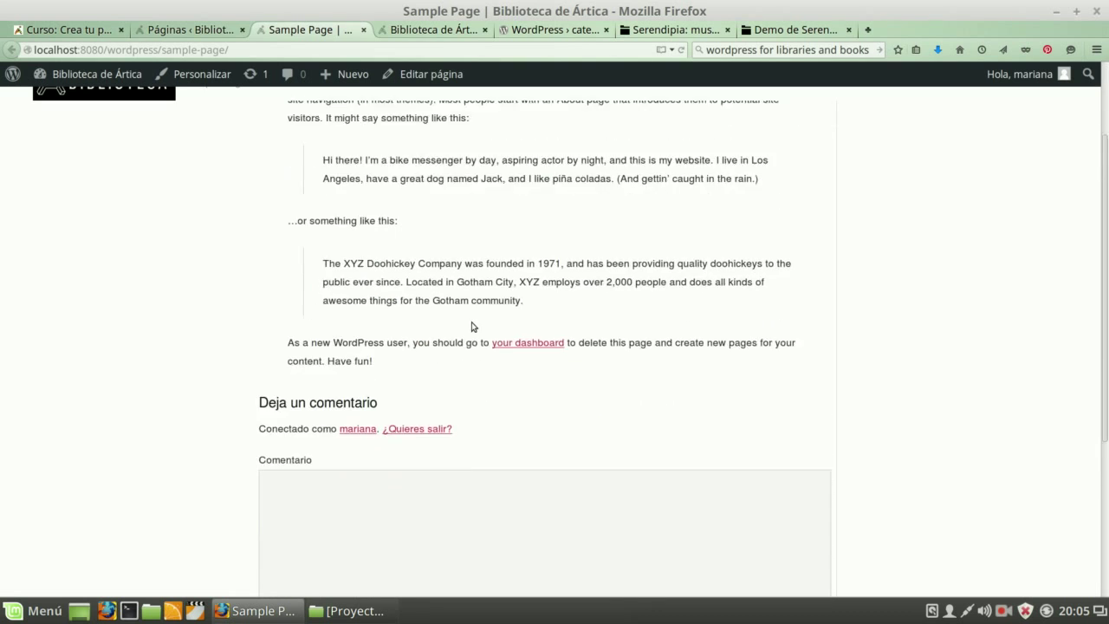
pyautogui.scroll(3, 470, 322)
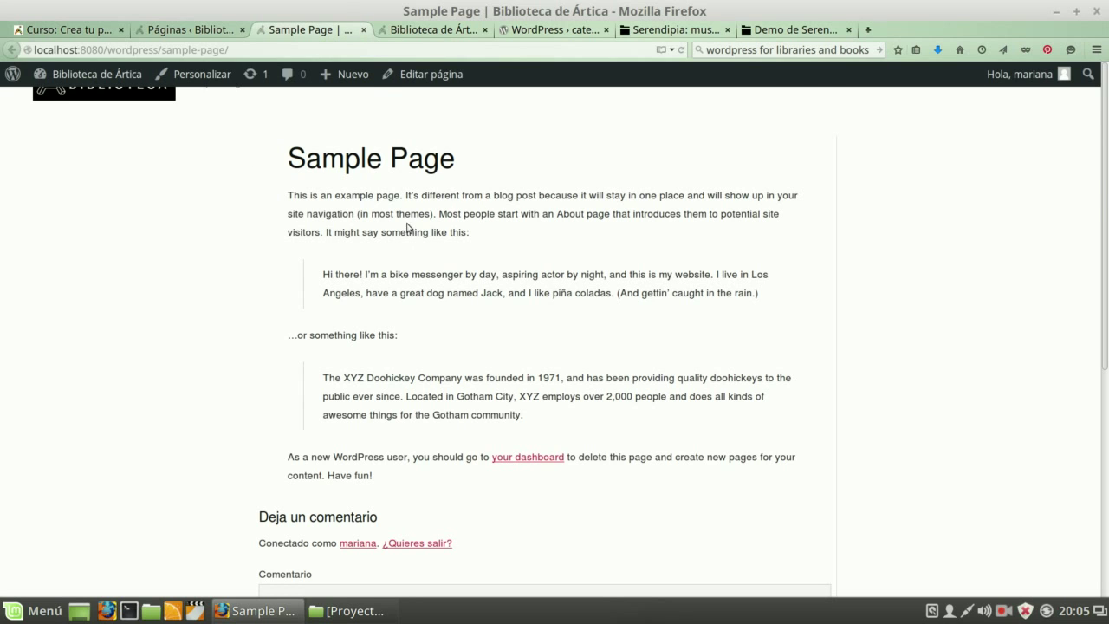
pyautogui.click(365, 31)
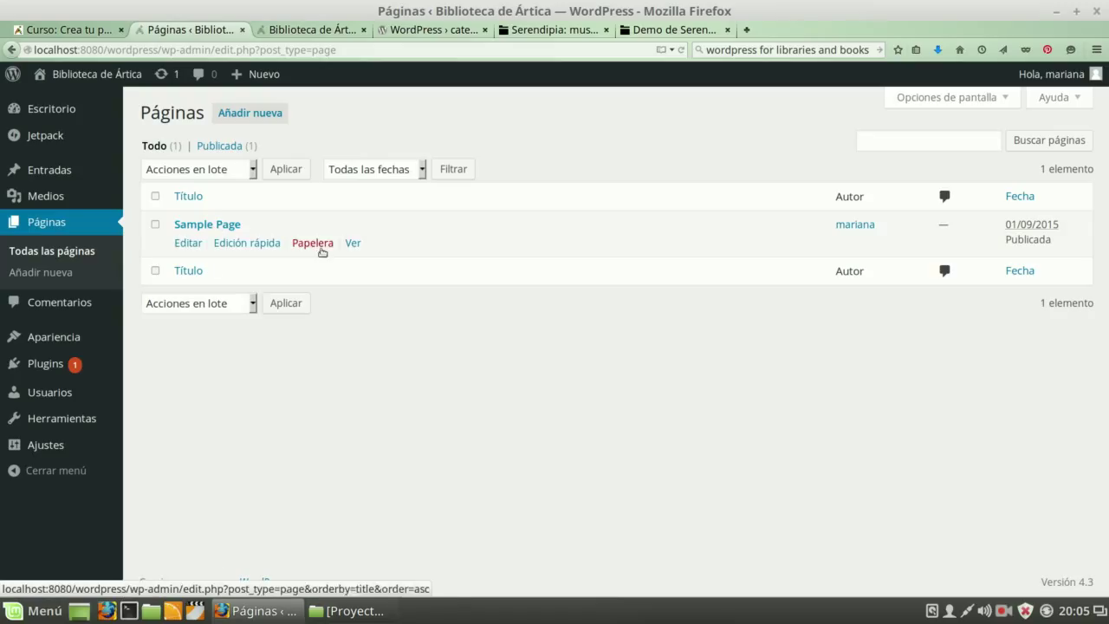
pyautogui.click(317, 244)
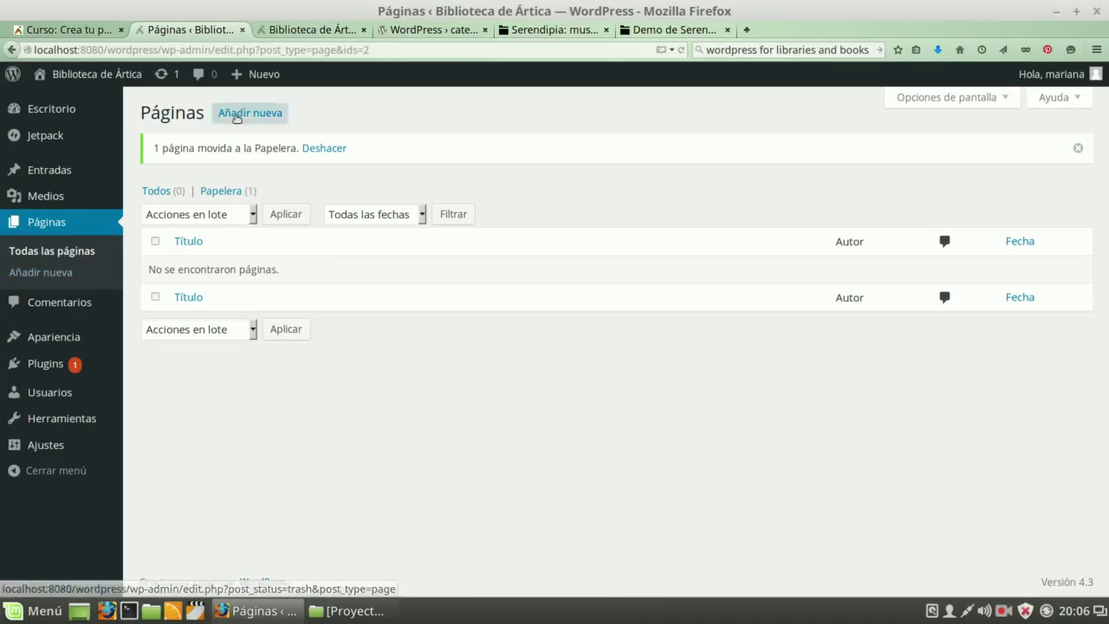
# Start a new page and title it "Autores y editores"
pyautogui.click(237, 114)
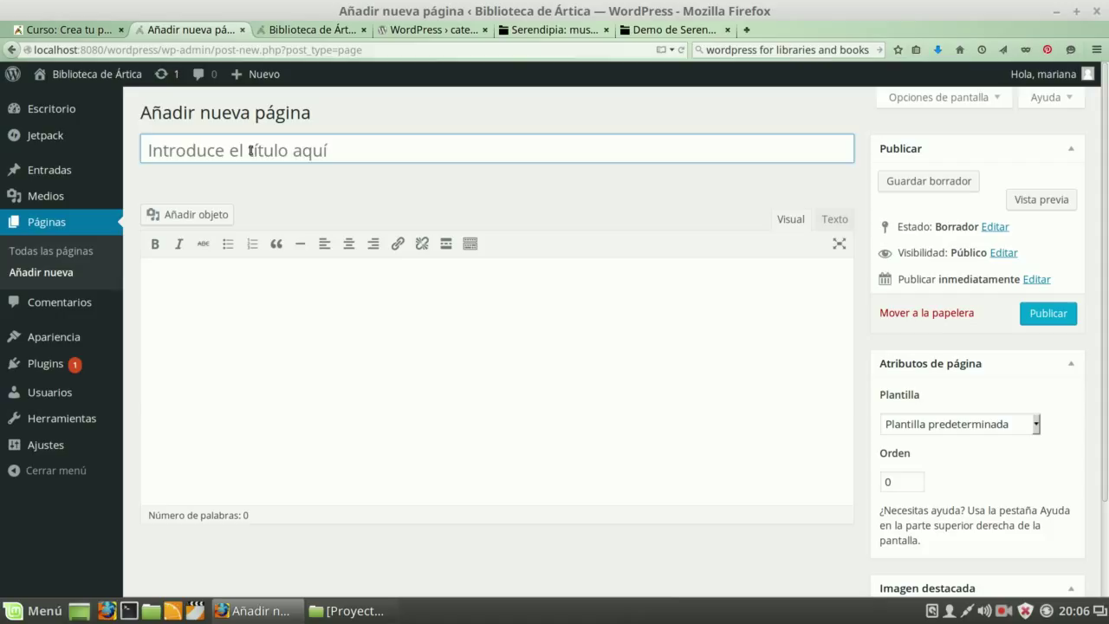
pyautogui.write('Autores y')
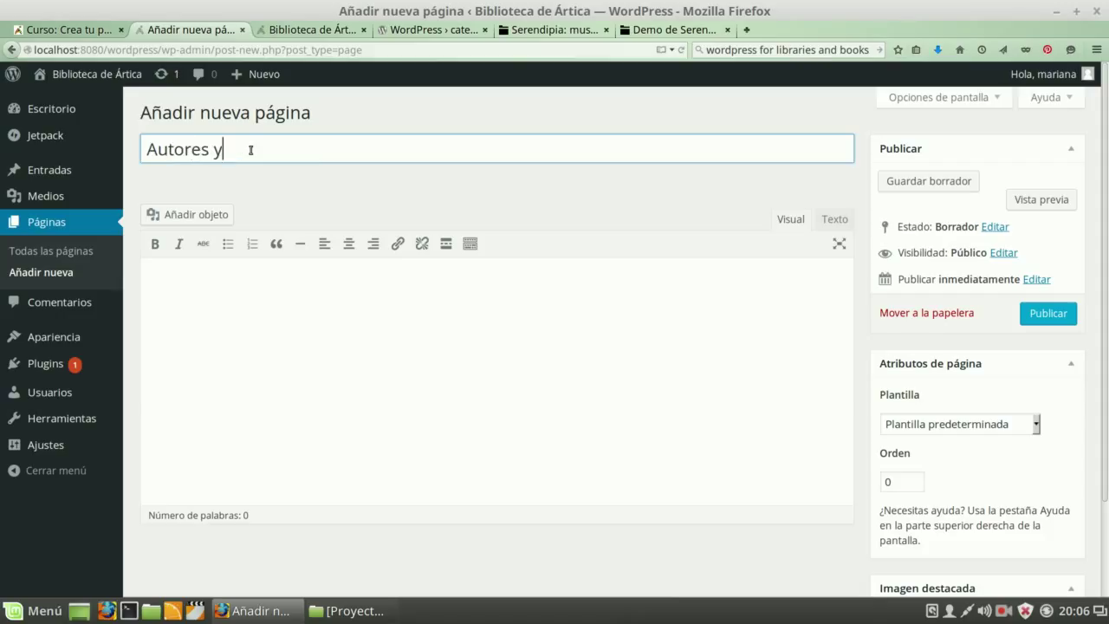
pyautogui.write(' editores')
pyautogui.scroll(-1, 953, 463)
pyautogui.scroll(1, 953, 463)
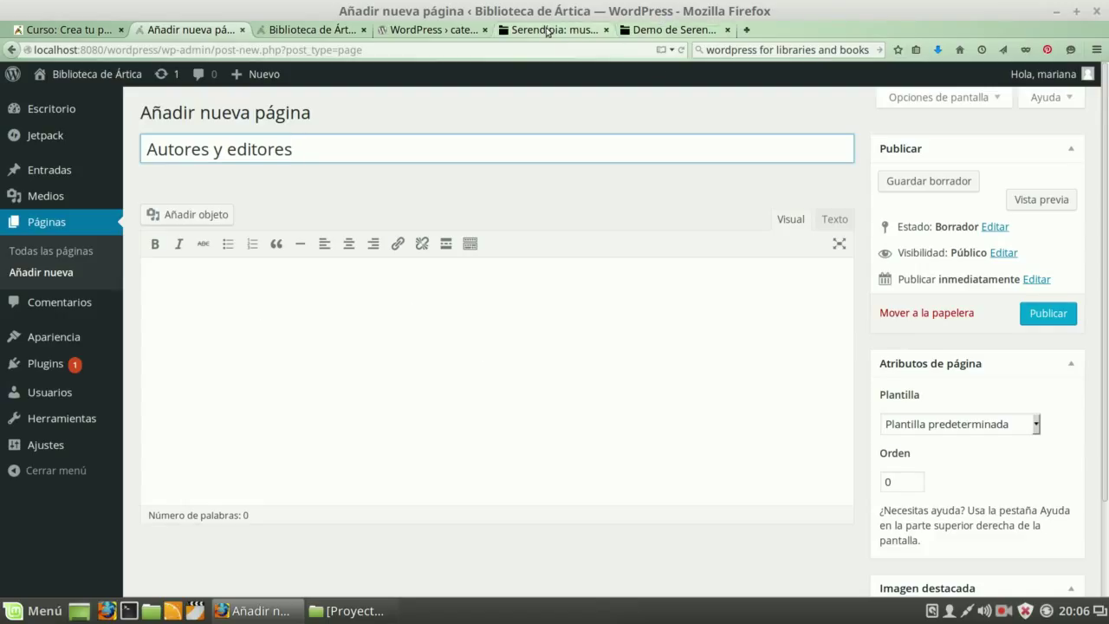
# Examine the "Autores y editores" page on the Serendipia demo site and return to the new page's editor
pyautogui.click(679, 35)
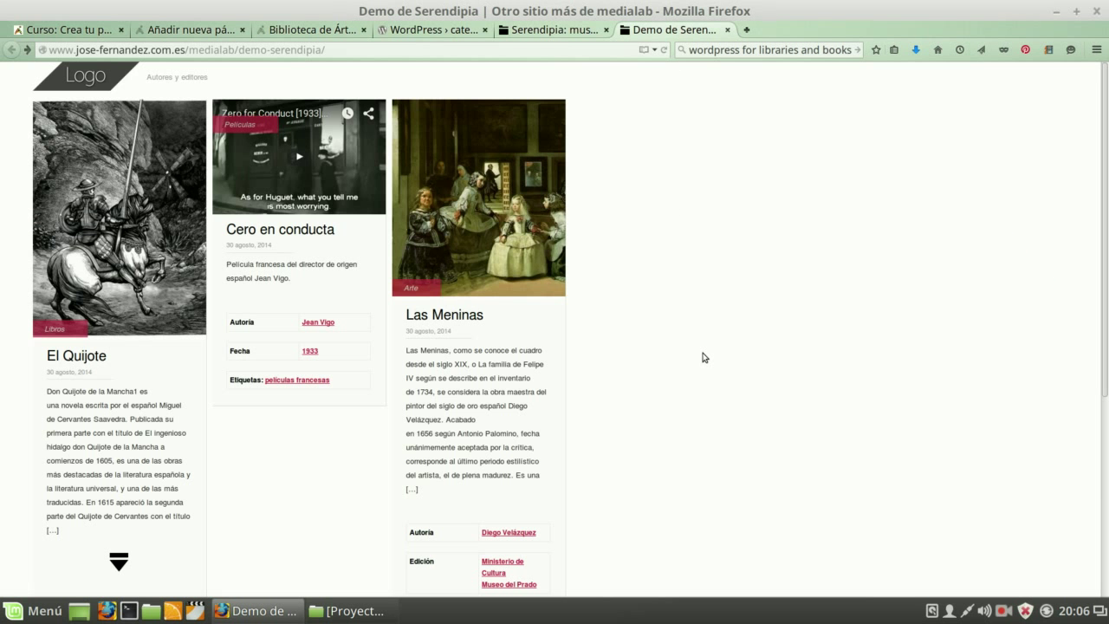
pyautogui.click(171, 79)
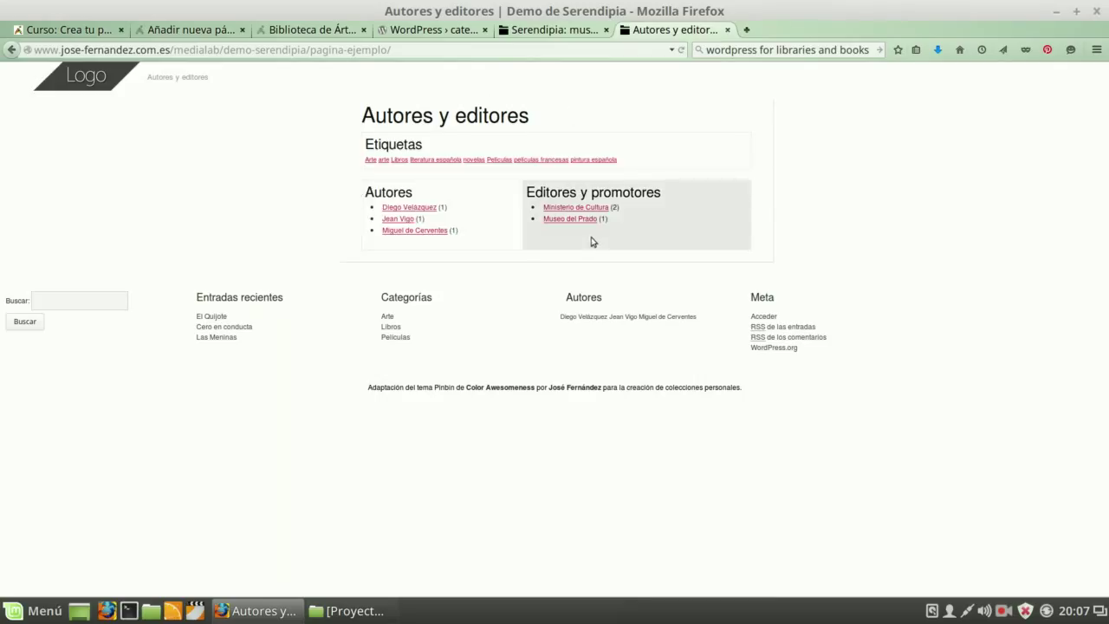
pyautogui.click(12, 50)
pyautogui.click(180, 31)
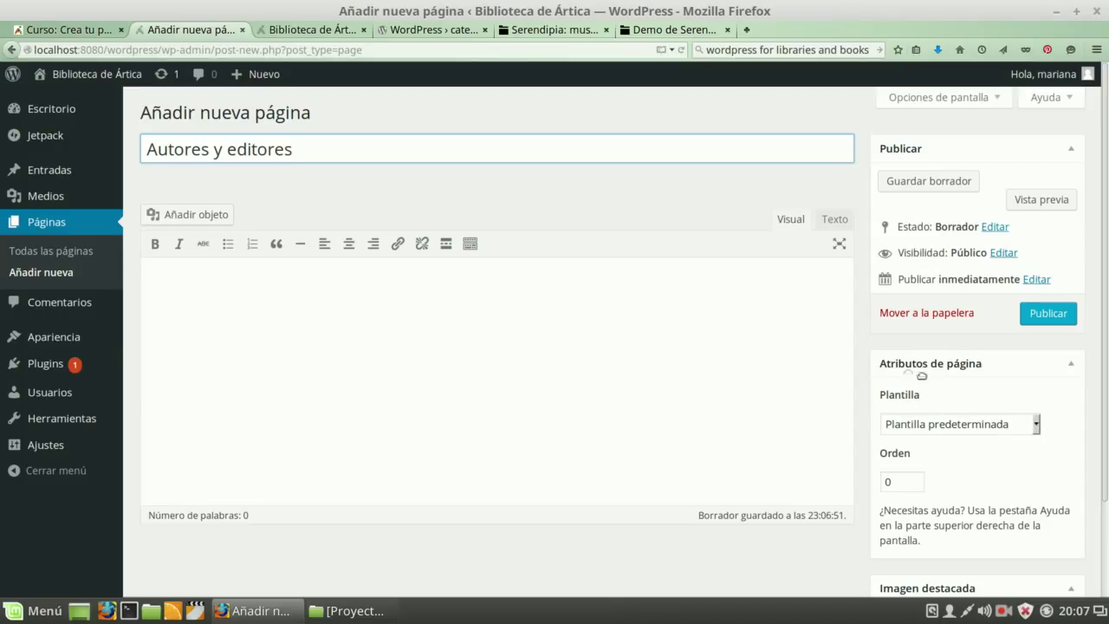
# Set the page template to "Etiquetas: autores y editores" and publish the page
pyautogui.click(1036, 426)
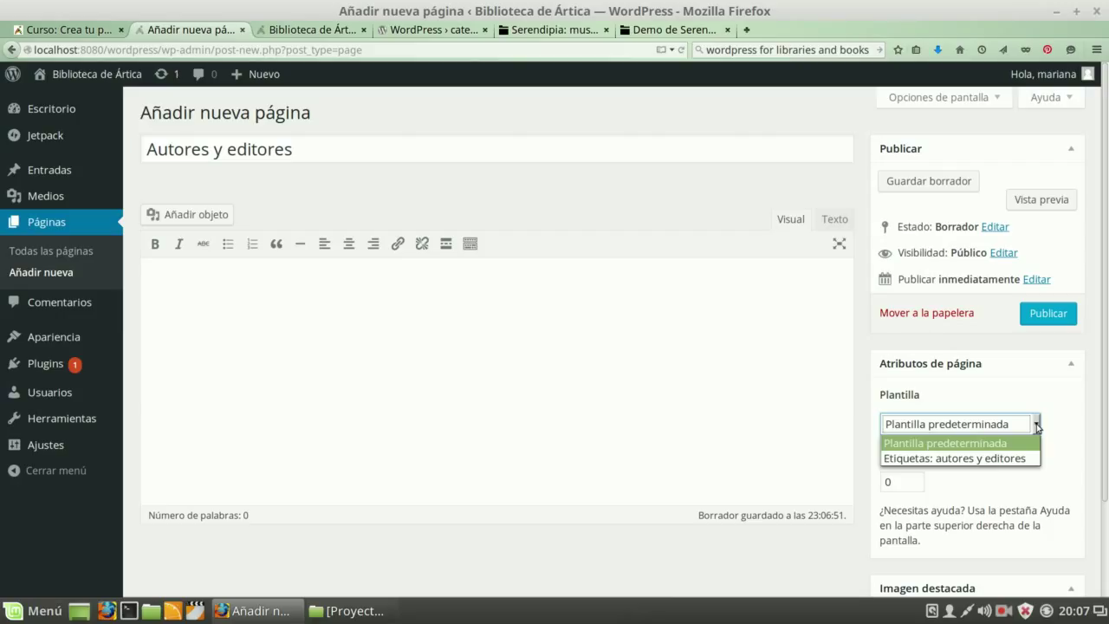
pyautogui.click(920, 460)
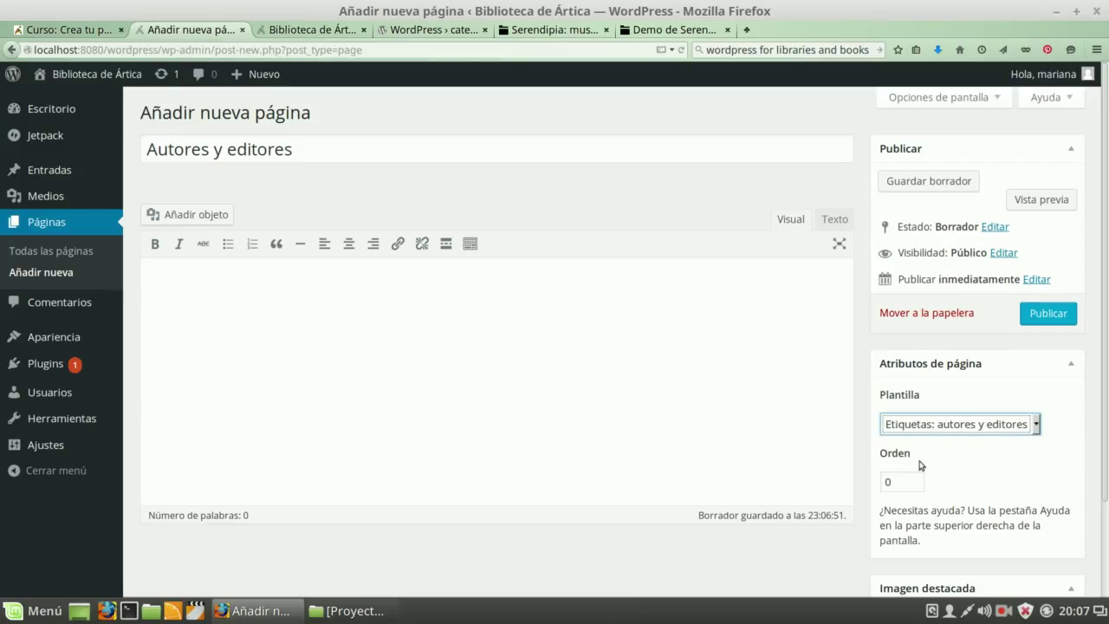
pyautogui.click(1037, 425)
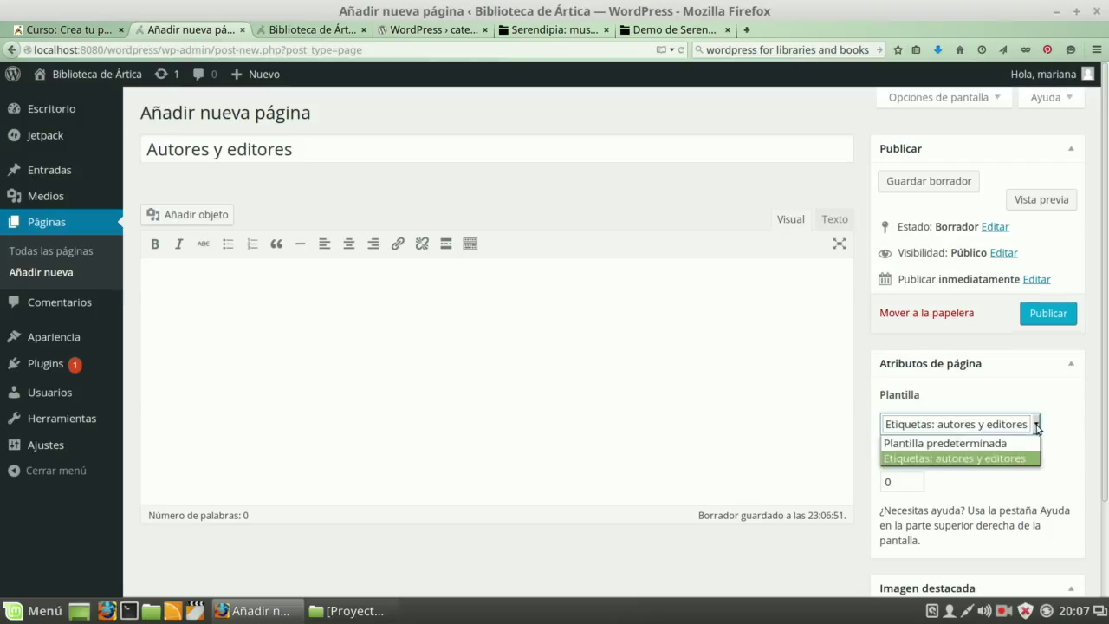
pyautogui.click(952, 459)
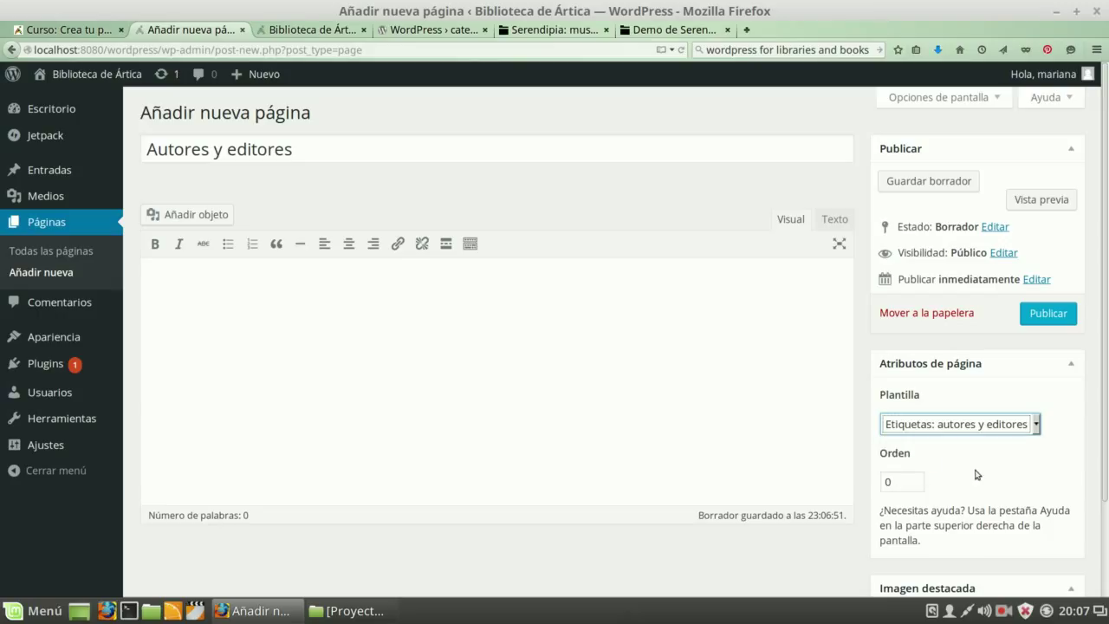
pyautogui.scroll(-1, 976, 474)
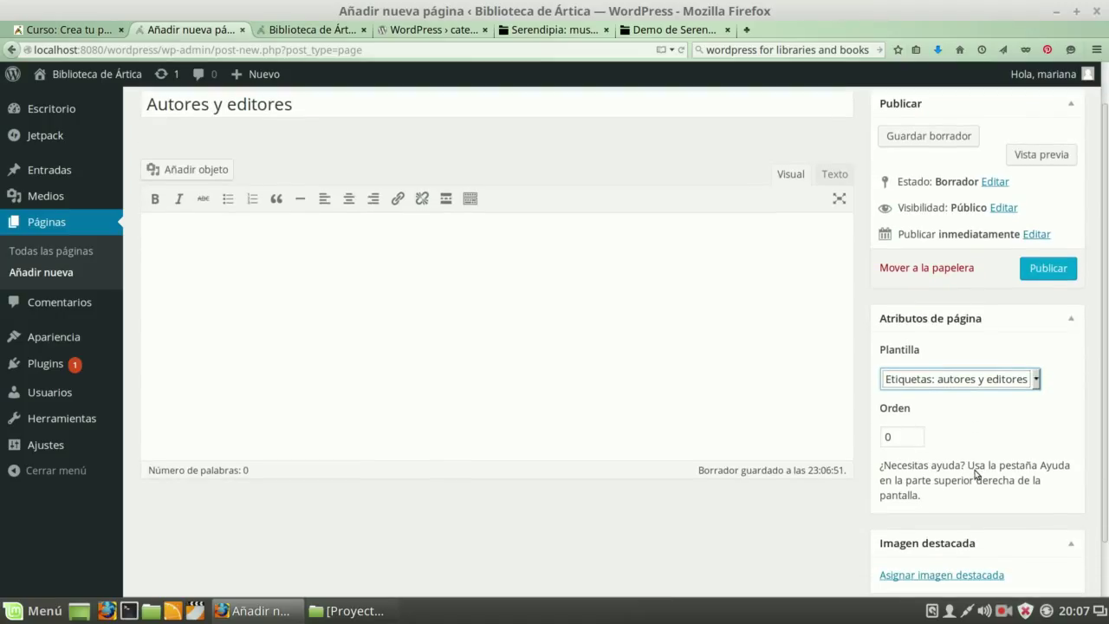
pyautogui.click(1048, 269)
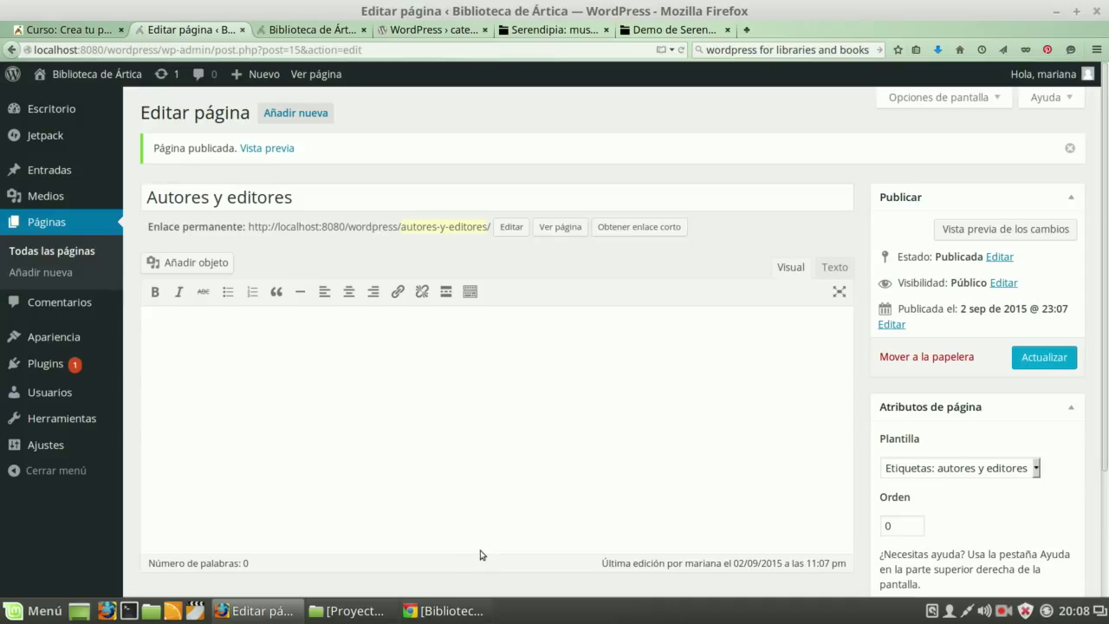
# Switch to Chrome to check the "Autores y editores" page on the library site, then return to the editor in Firefox
pyautogui.click(459, 615)
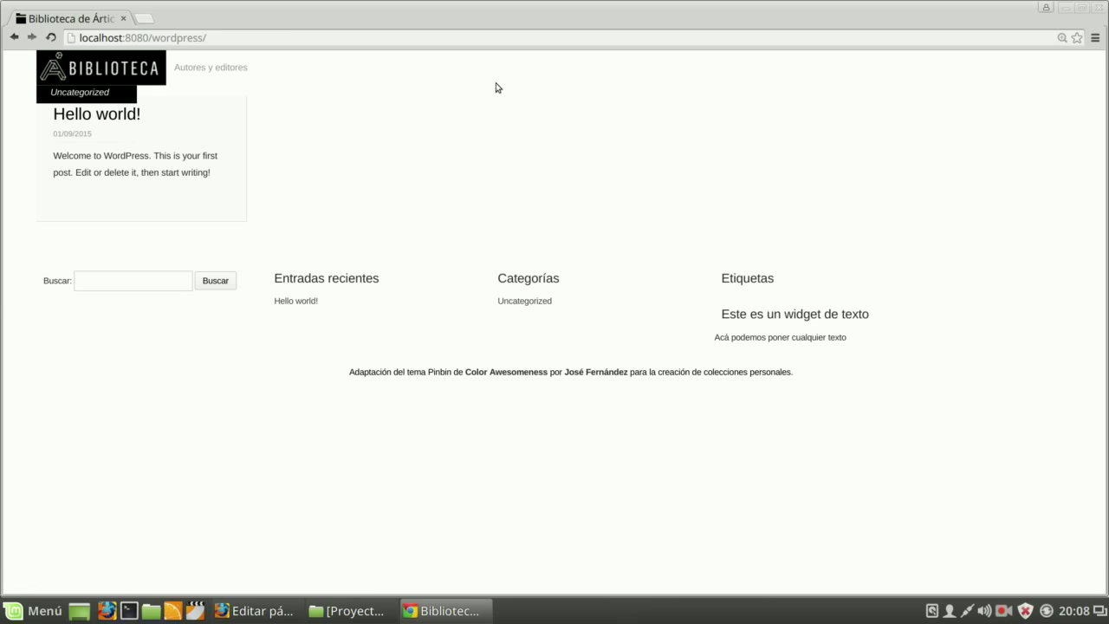
pyautogui.click(198, 68)
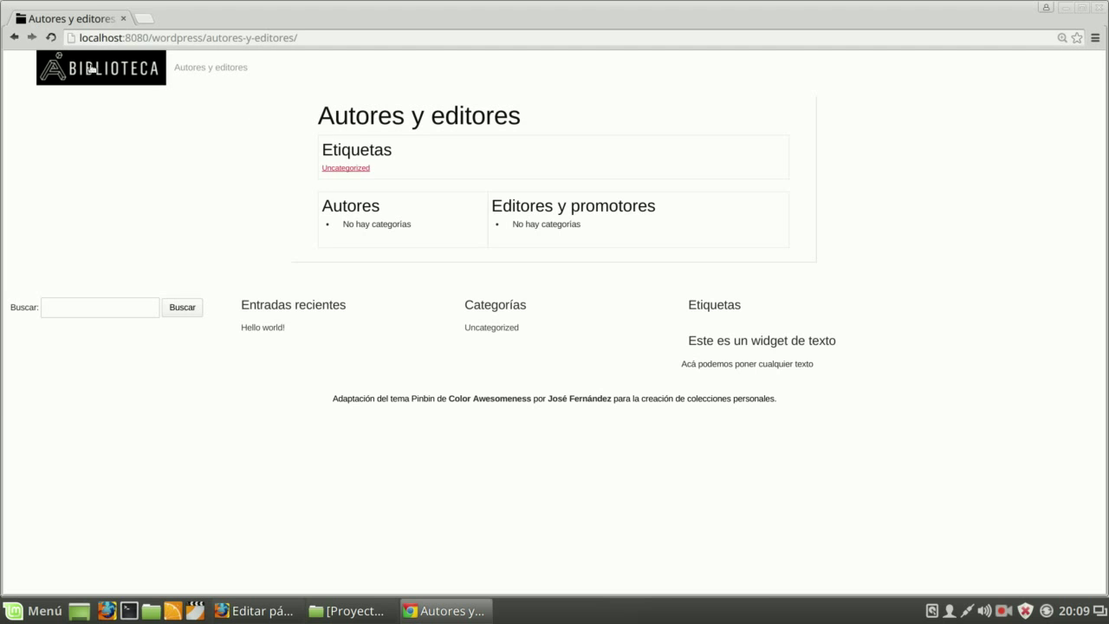
pyautogui.click(13, 37)
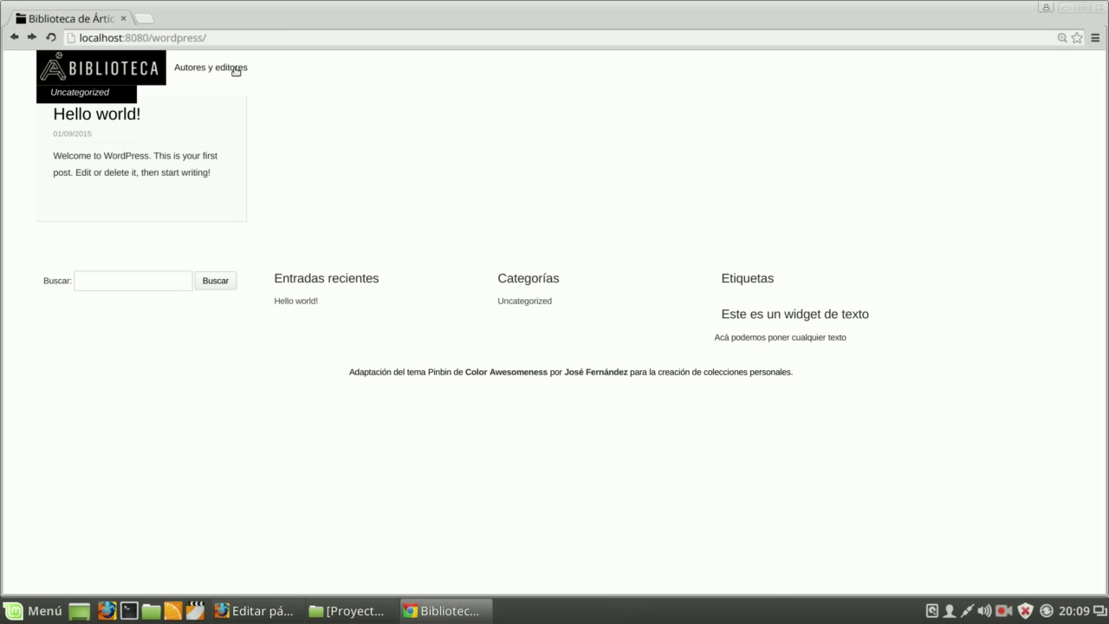
pyautogui.click(356, 615)
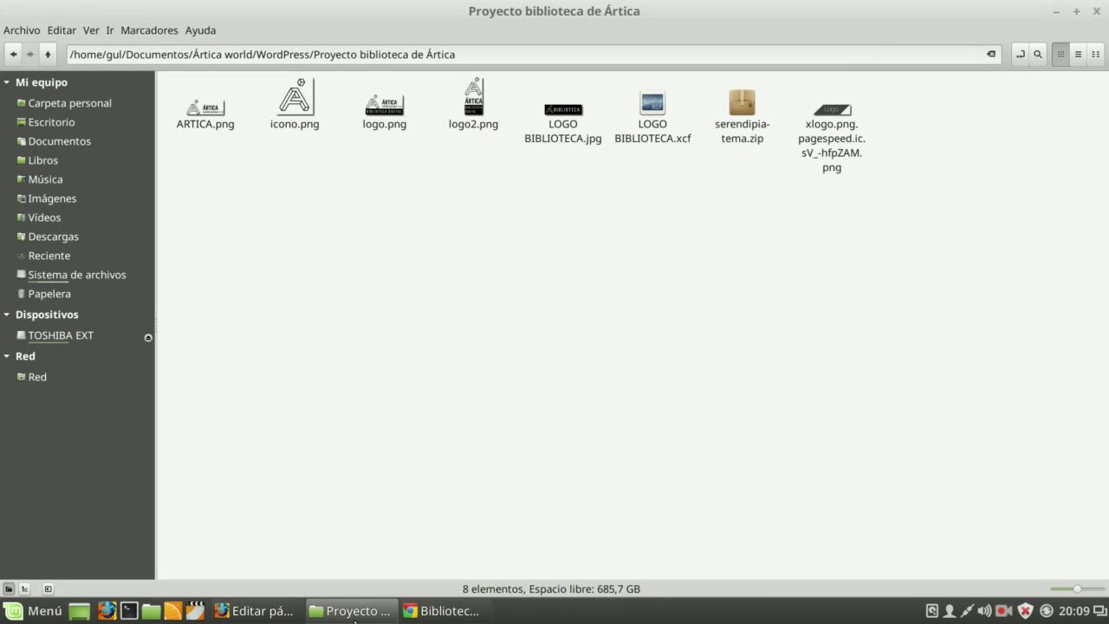
pyautogui.click(355, 612)
pyautogui.click(256, 612)
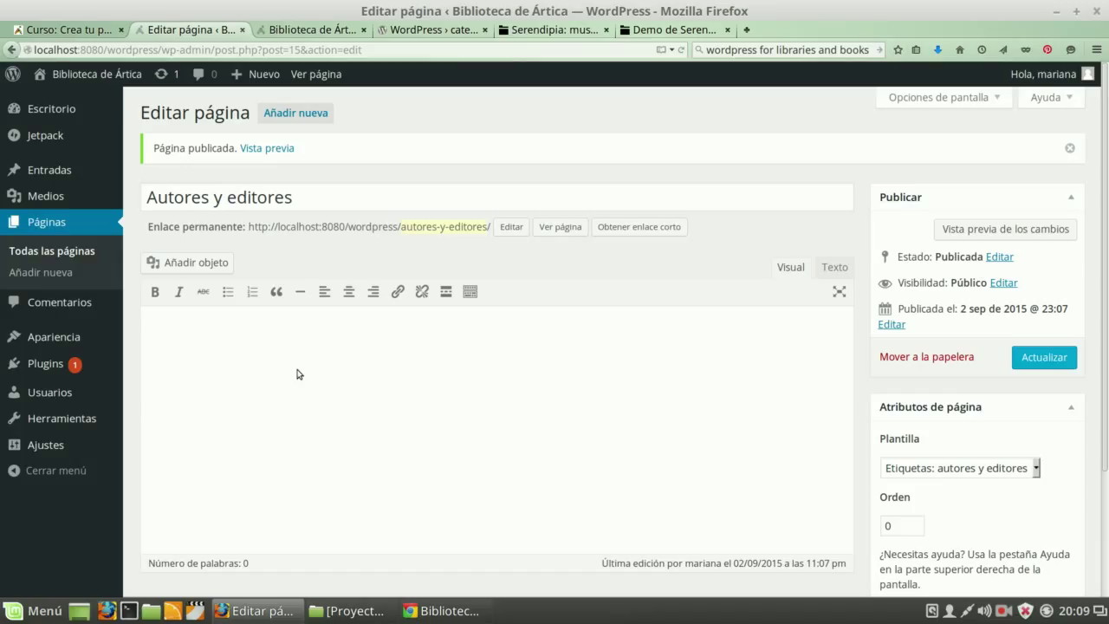
# Start another new page and title it "¿Por qué una biblioteca?"
pyautogui.click(43, 272)
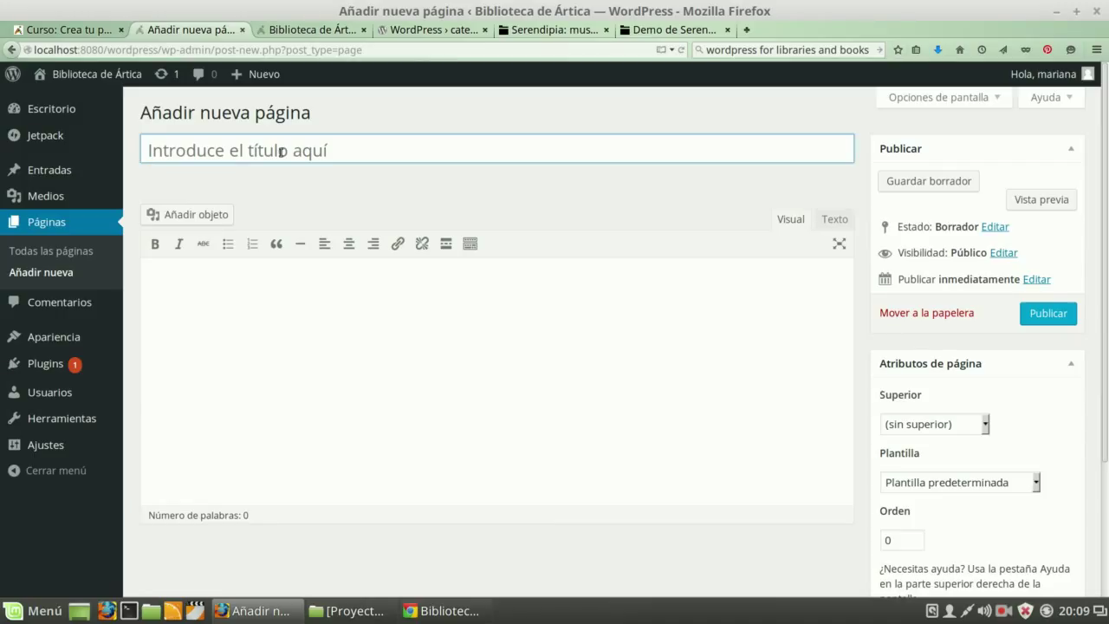
pyautogui.click(282, 152)
pyautogui.write('¡Por')
pyautogui.press('BackSpace')
pyautogui.press('BackSpace')
pyautogui.press('BackSpace')
pyautogui.press('BackSpace')
pyautogui.write('¿')
pyautogui.press('BackSpace')
pyautogui.write('¿')
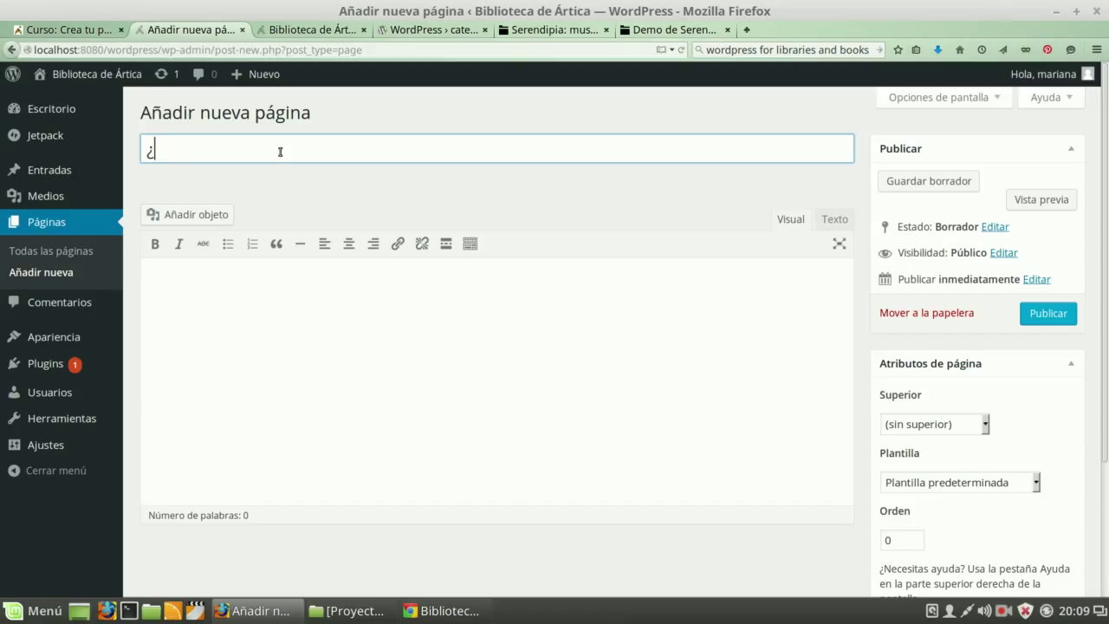
pyautogui.write('Por qué una bibliiblioteca?')
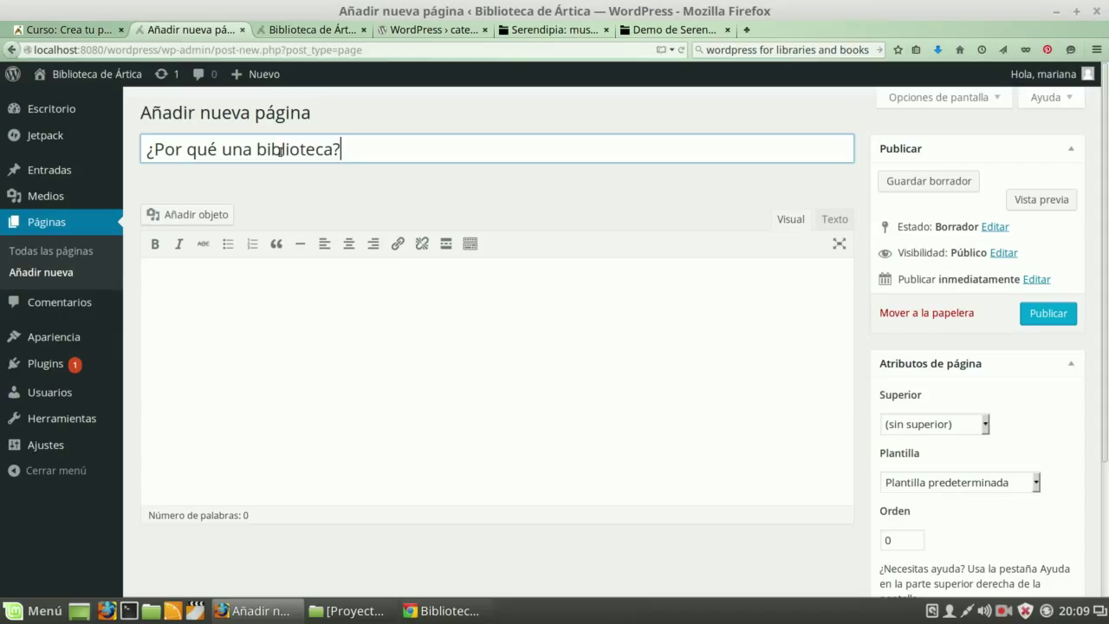
# Keep the "¿Por qué una biblioteca?" page without a parent, "(sin superior)", and publish it with the default template
pyautogui.click(280, 286)
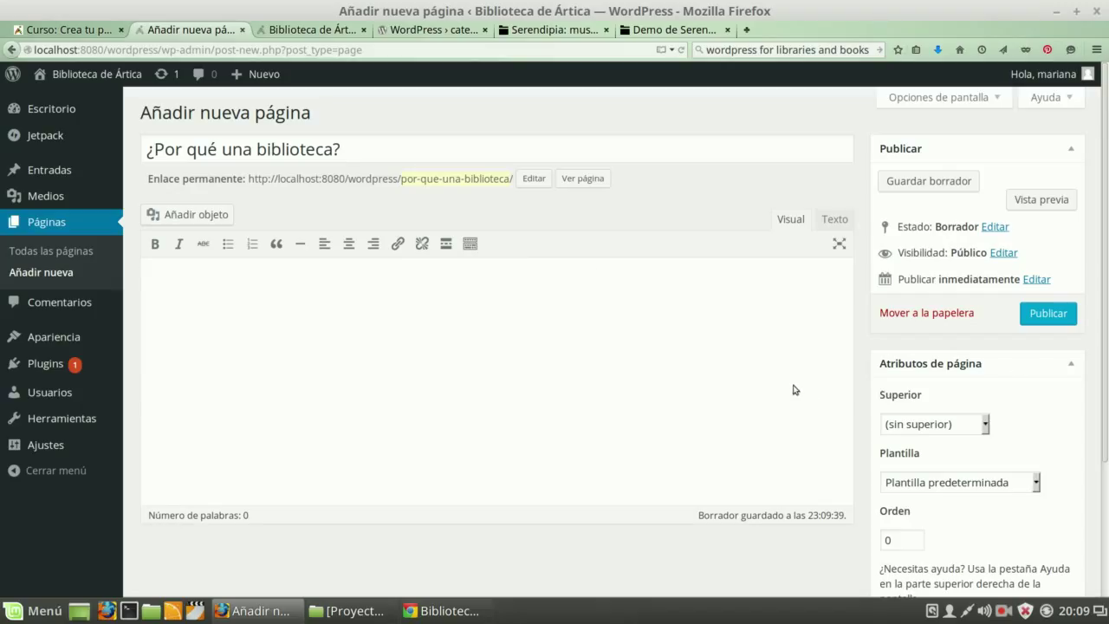
pyautogui.scroll(-3, 795, 387)
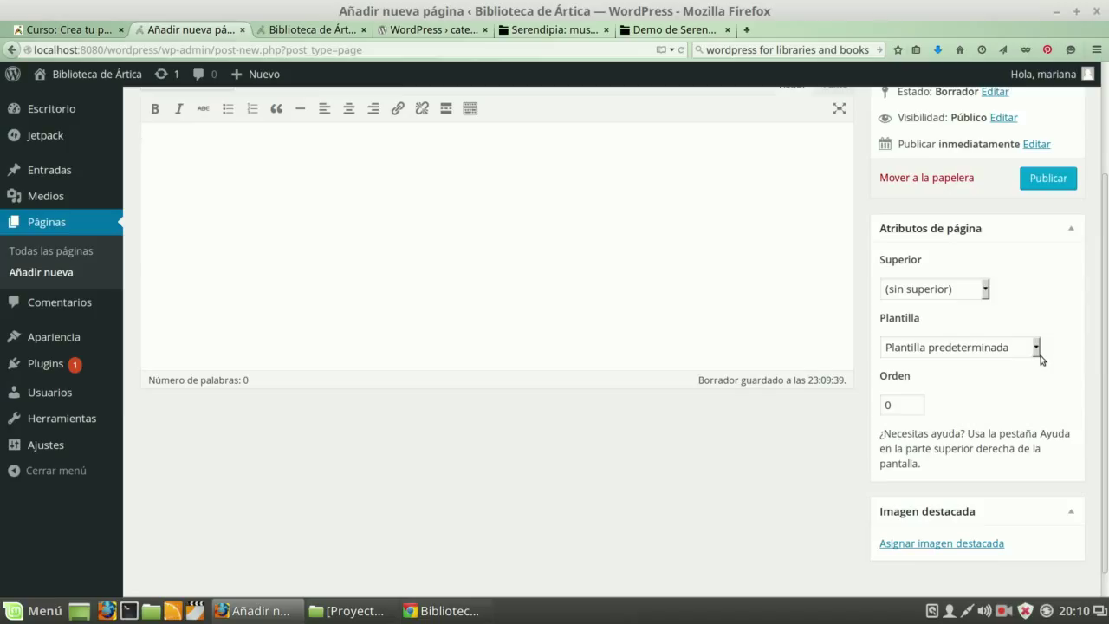
pyautogui.scroll(2, 1040, 357)
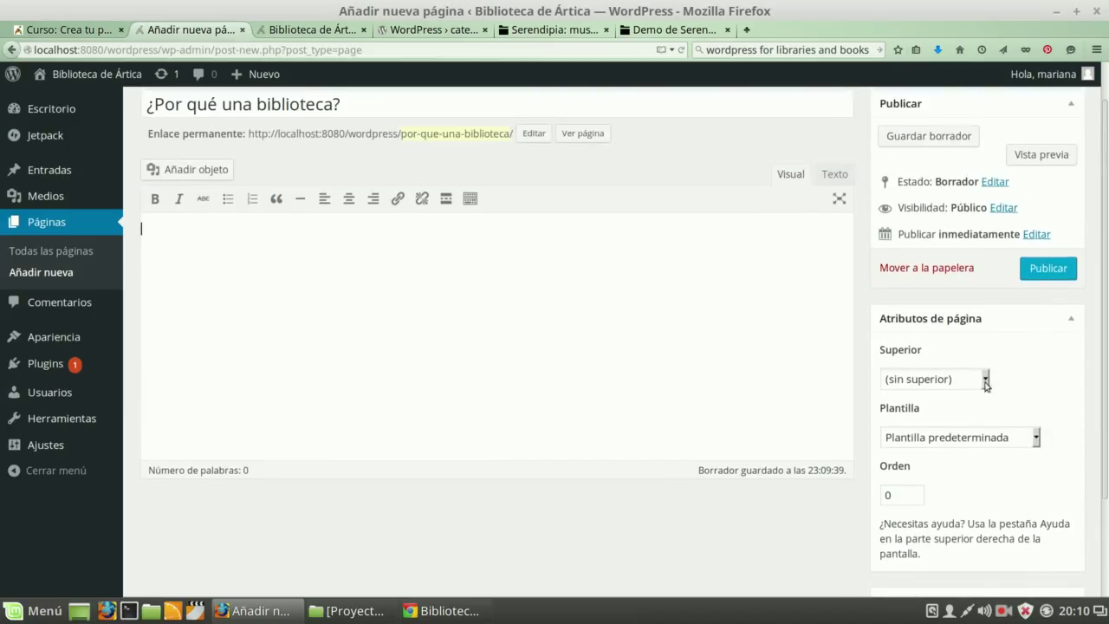
pyautogui.click(986, 381)
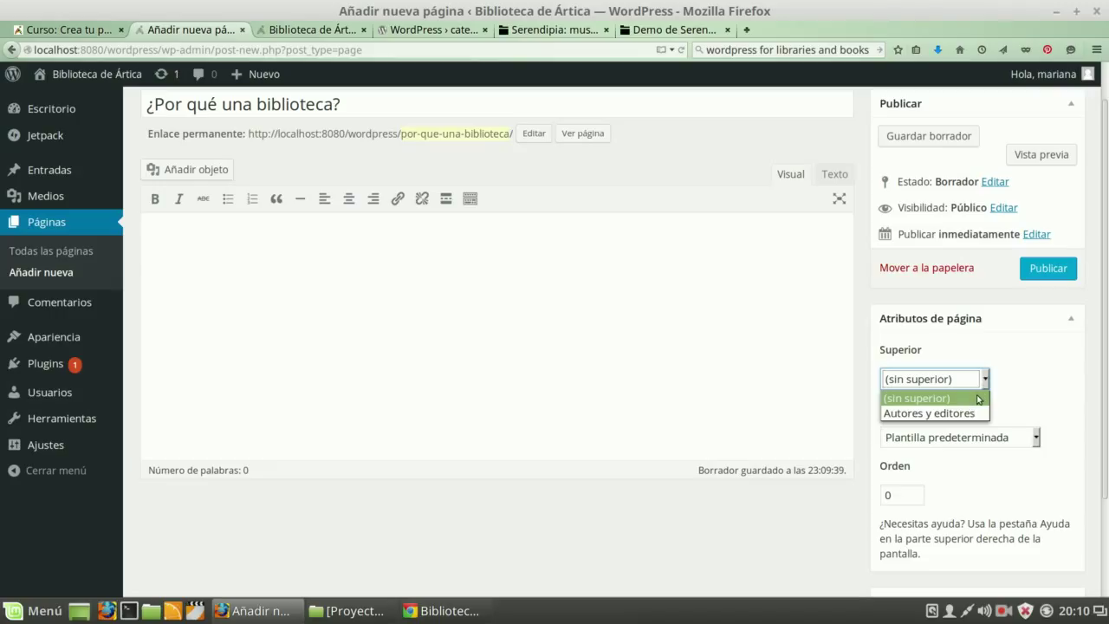
pyautogui.click(979, 398)
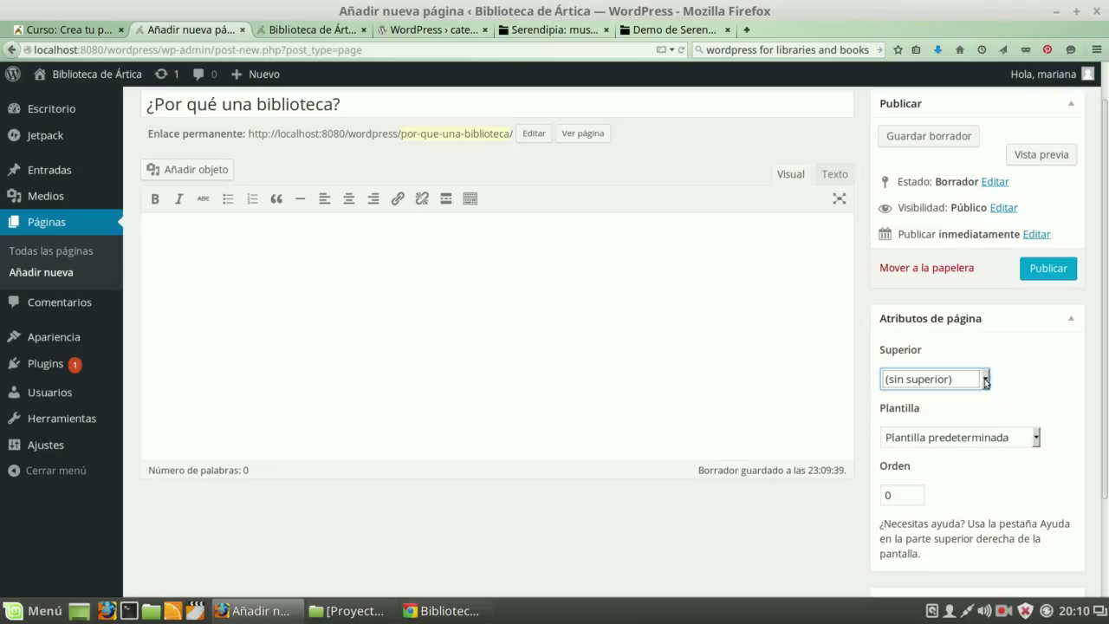
pyautogui.scroll(1, 971, 350)
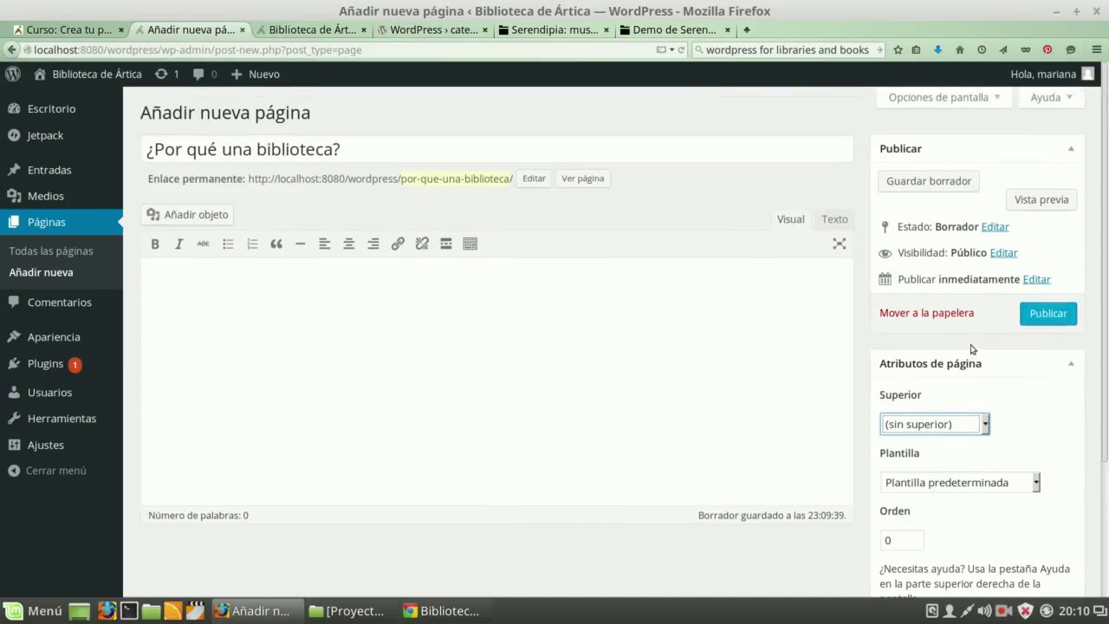
pyautogui.click(1048, 321)
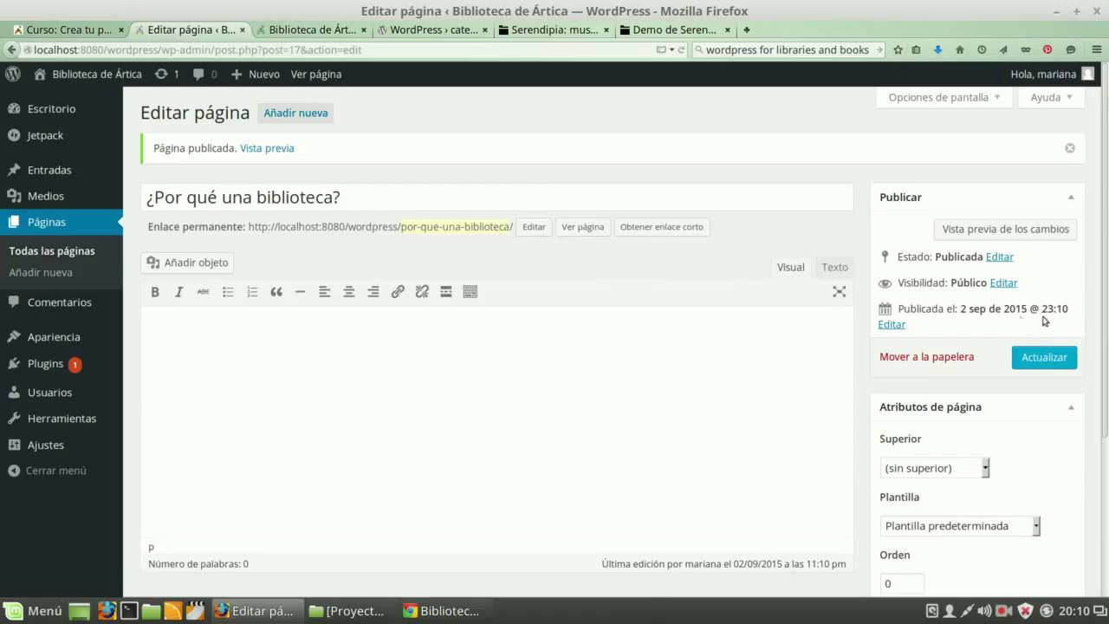
# Switch to Chrome and reload the library site to check its page menu, then return to the editor in Firefox
pyautogui.click(467, 612)
pyautogui.click(52, 38)
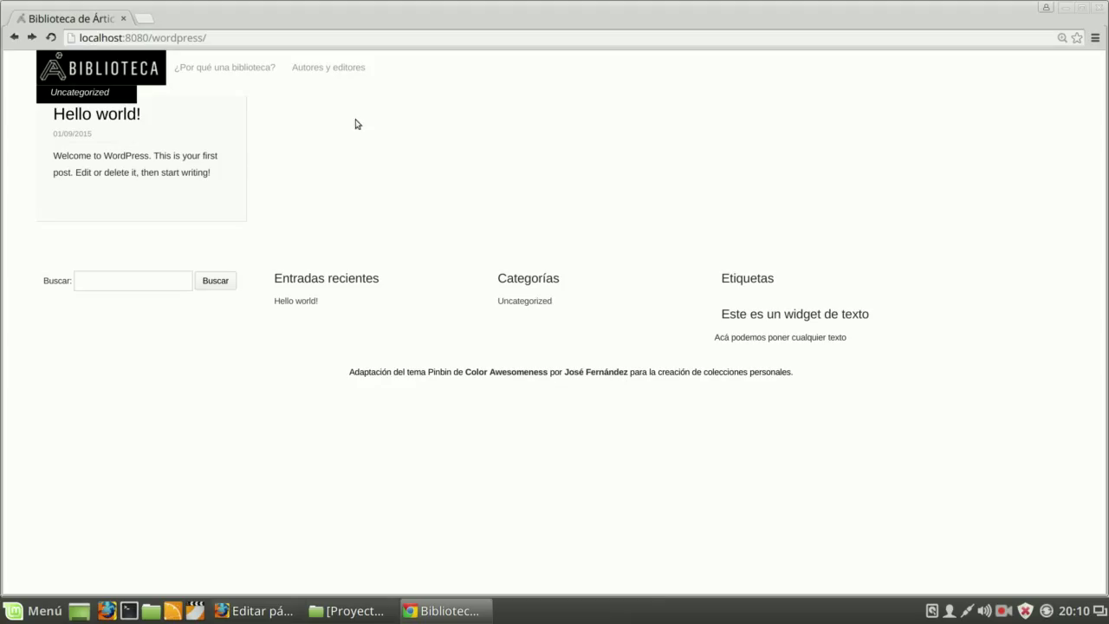
pyautogui.click(254, 617)
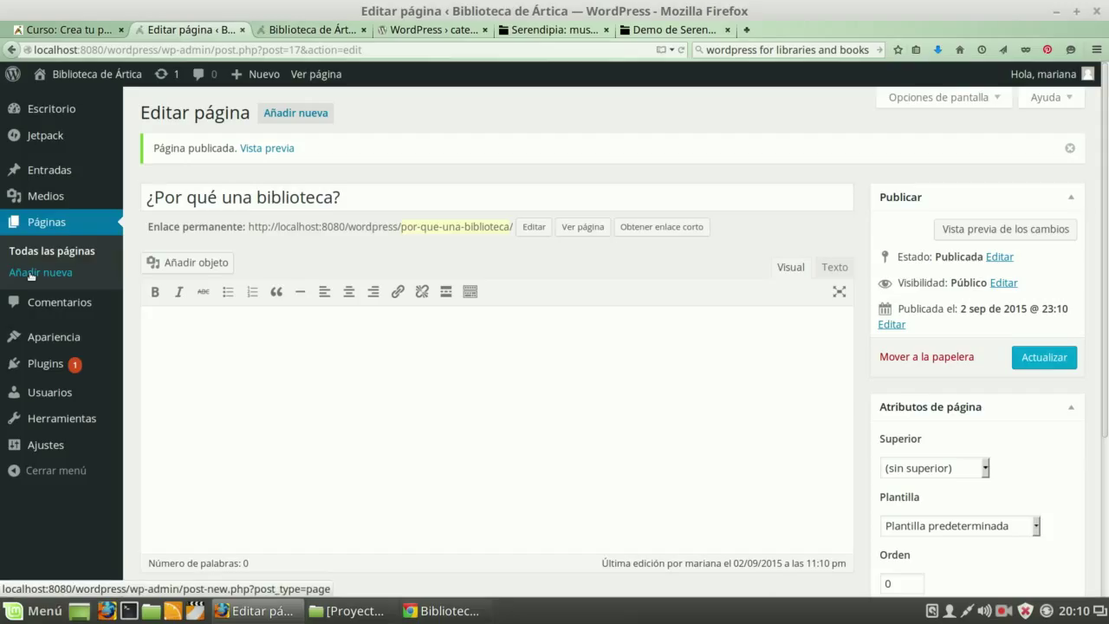
# Create a new page titled "Cultura digital" and publish it
pyautogui.click(30, 274)
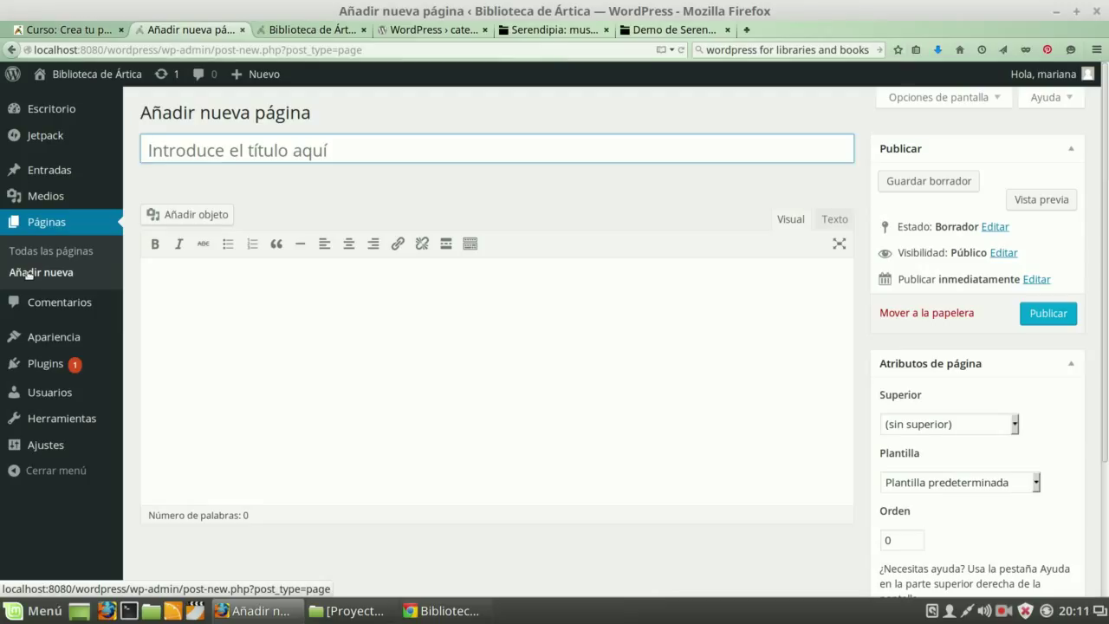
pyautogui.write('Cul')
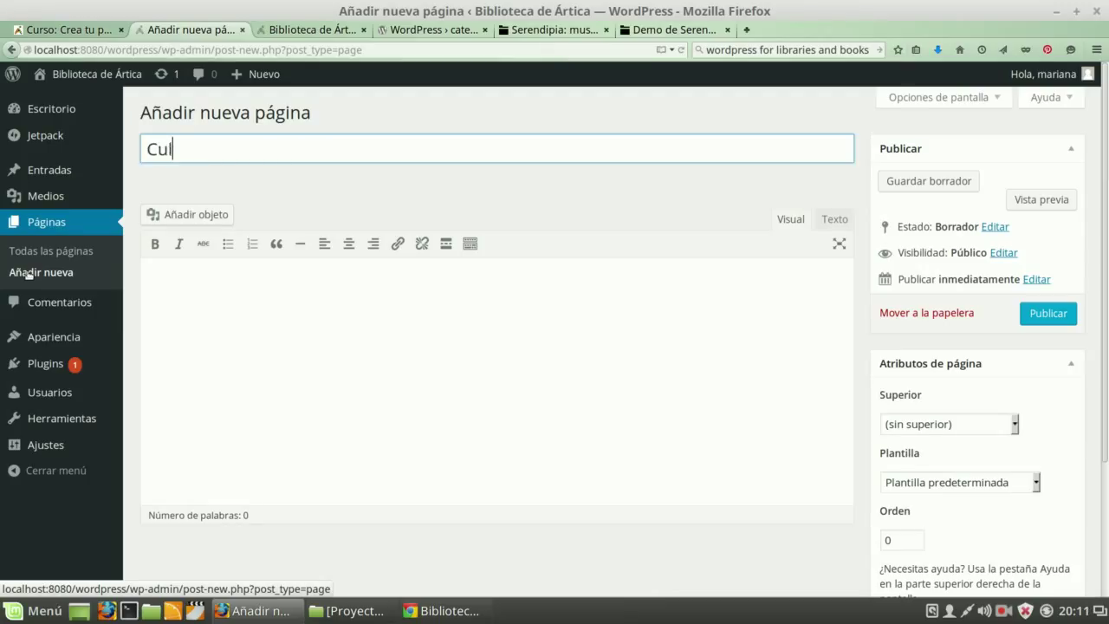
pyautogui.write('tura digital')
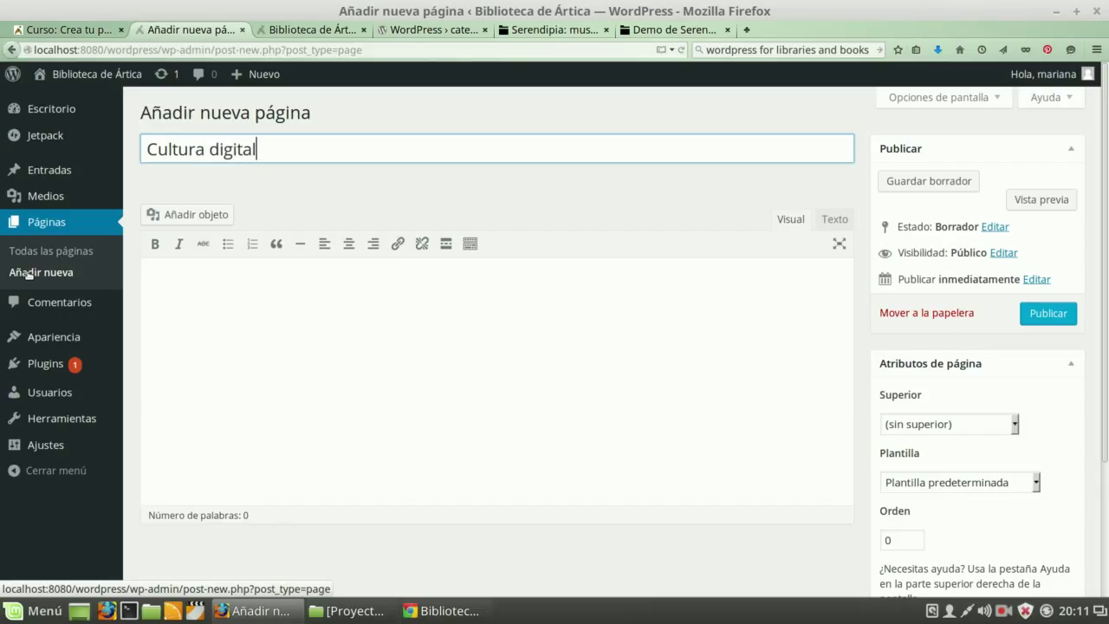
pyautogui.click(1048, 313)
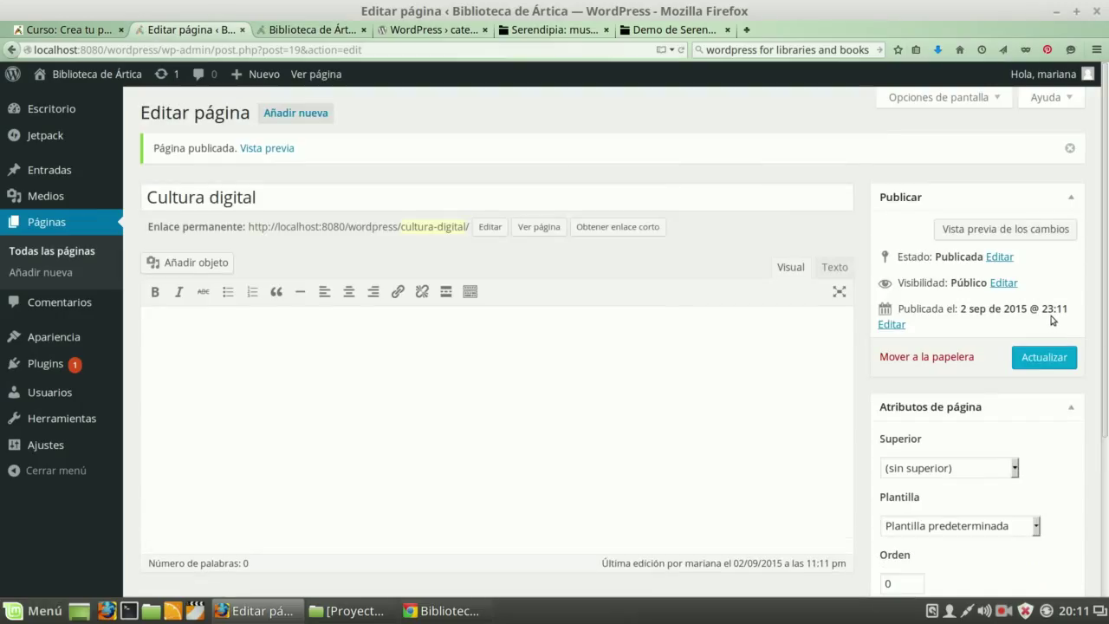
# Create another new page titled "Cultura libre" and save it as a draft
pyautogui.click(62, 274)
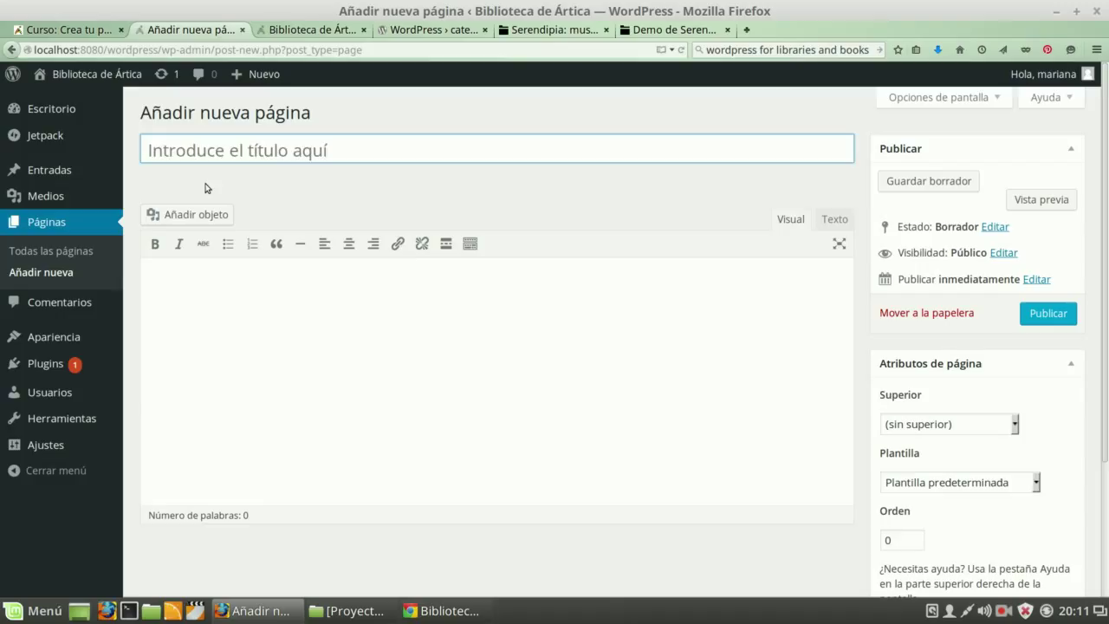
pyautogui.write('Cultura libre')
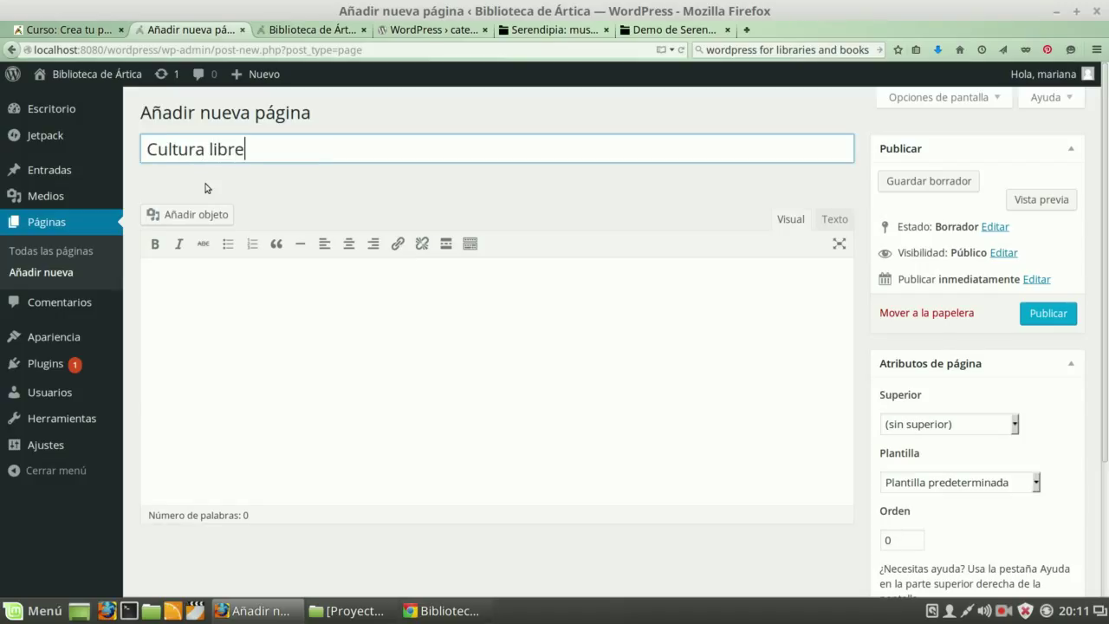
pyautogui.press('Return')
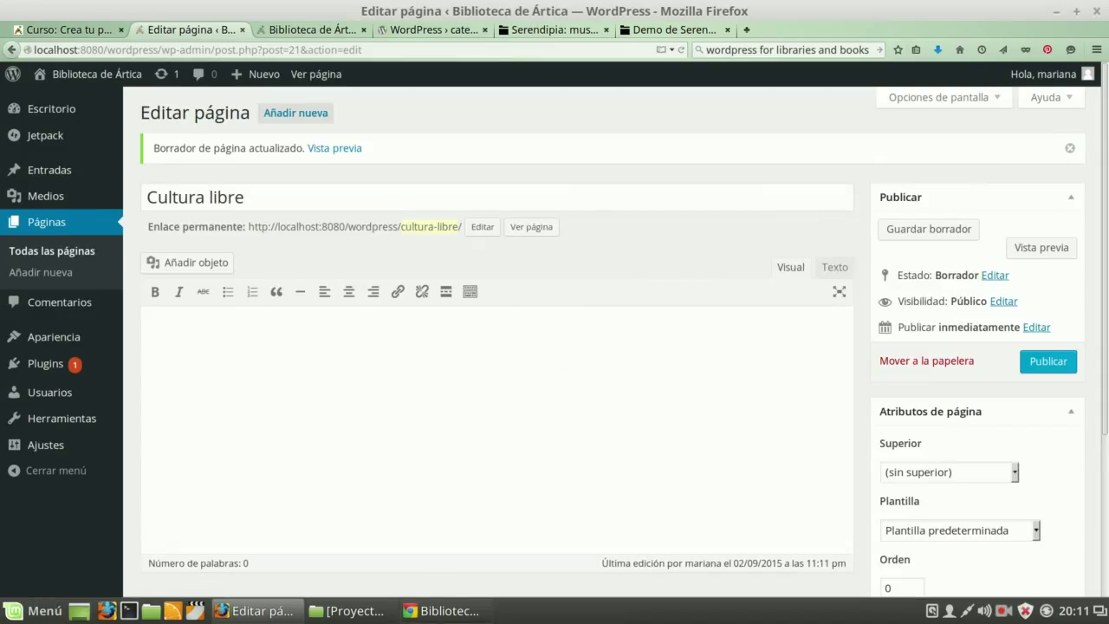
# Check the reloaded library site in Chrome, then go back to Firefox and publish the "Cultura libre" page
pyautogui.click(442, 611)
pyautogui.click(51, 37)
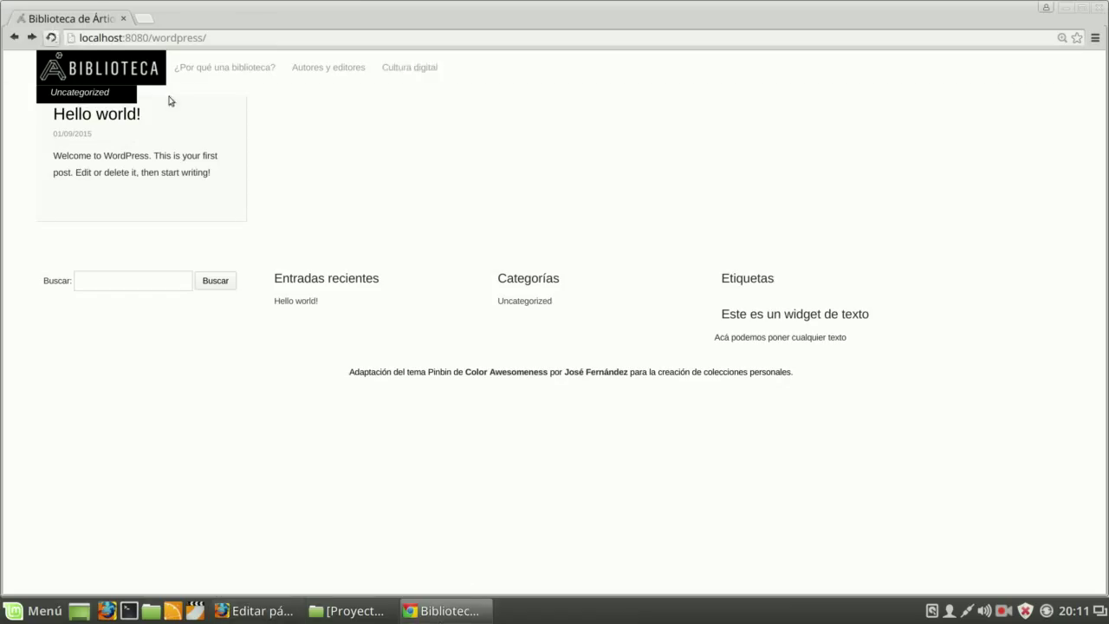
pyautogui.click(51, 38)
pyautogui.click(252, 610)
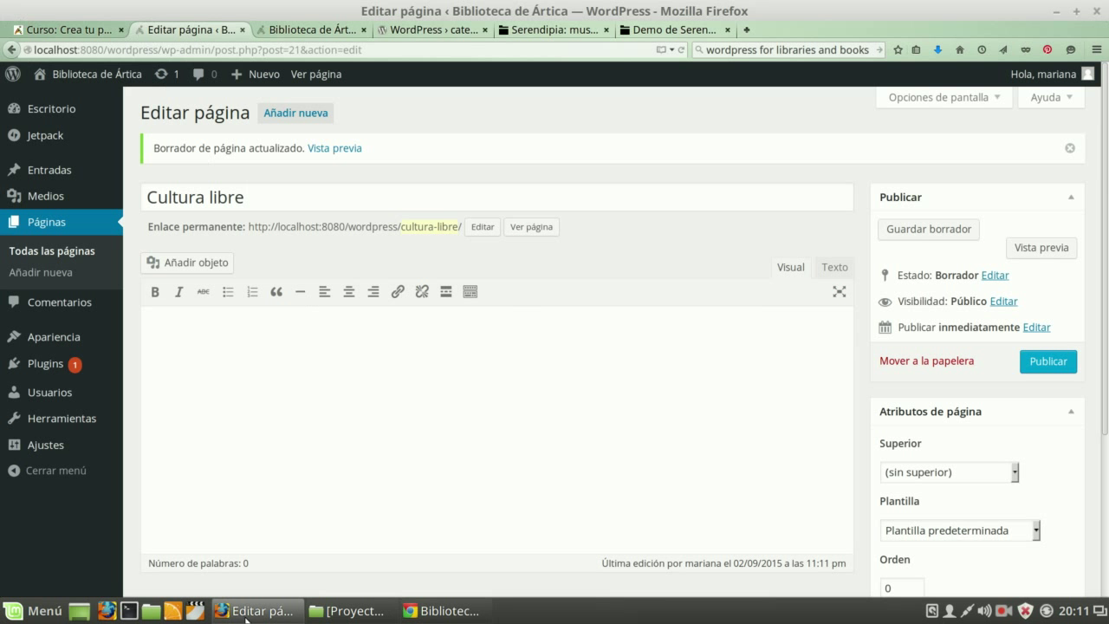
pyautogui.click(1042, 362)
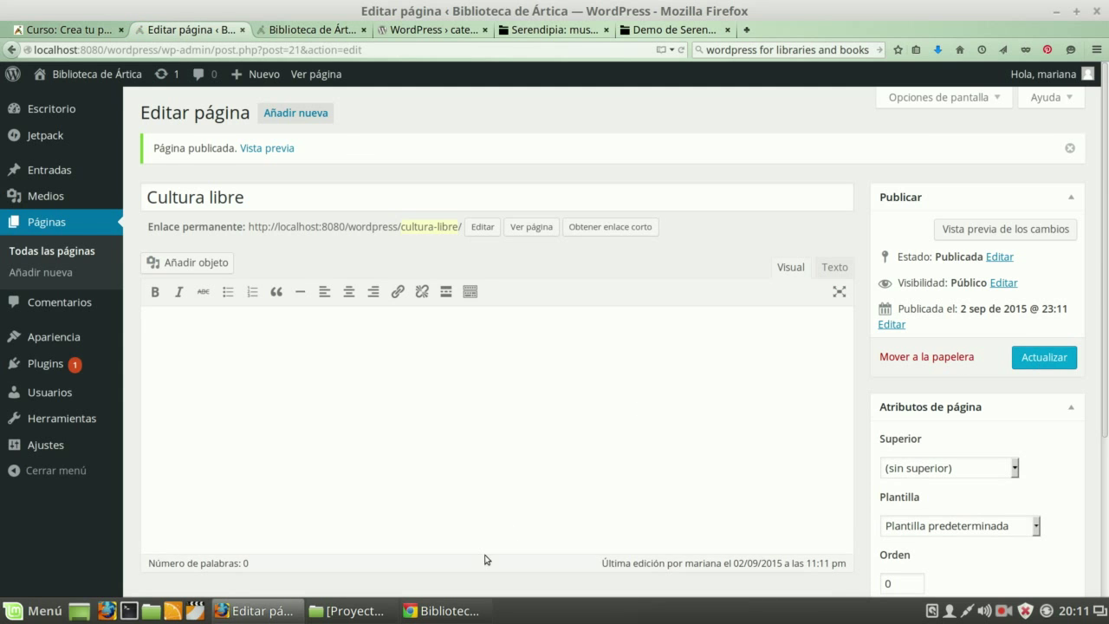
# Reload the library site in Chrome to check for the "Cultura libre" menu entry and return to the Firefox editor
pyautogui.click(443, 611)
pyautogui.click(50, 38)
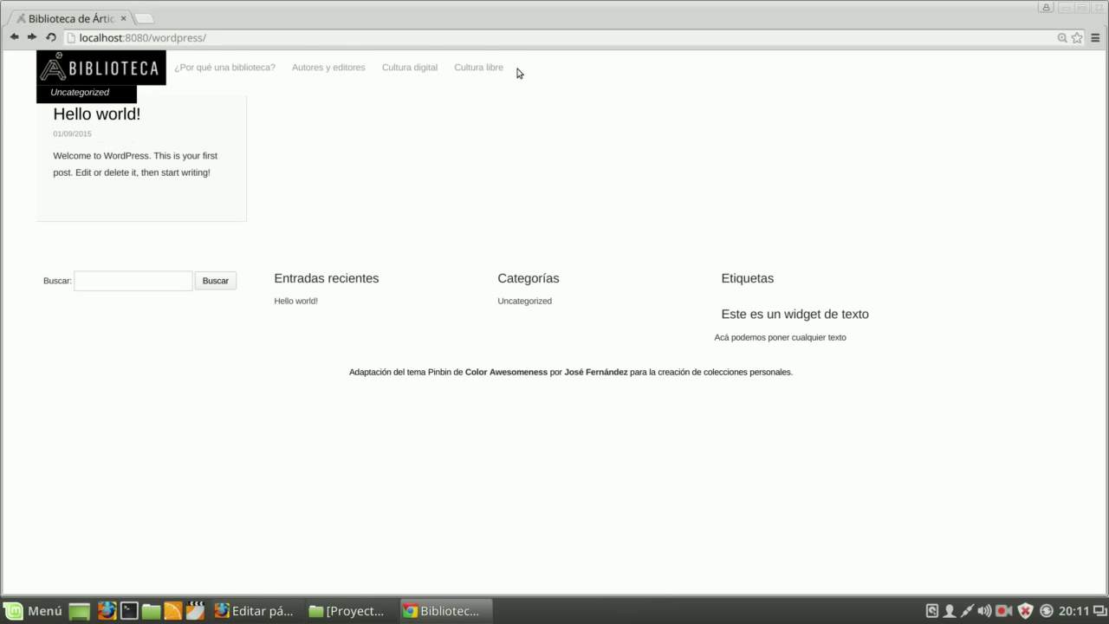
pyautogui.click(263, 612)
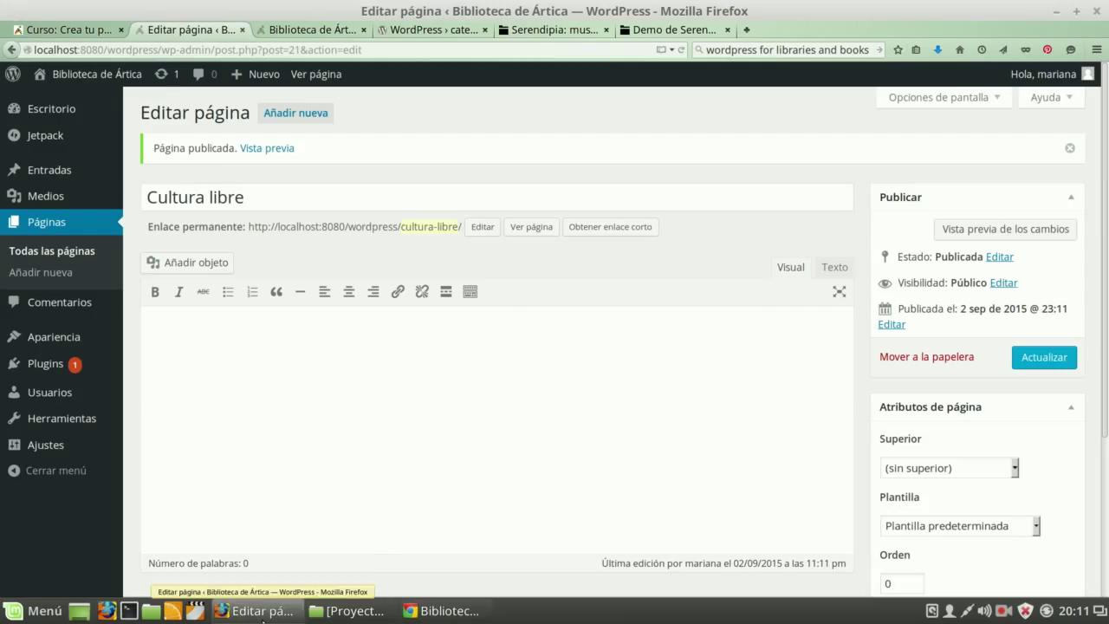